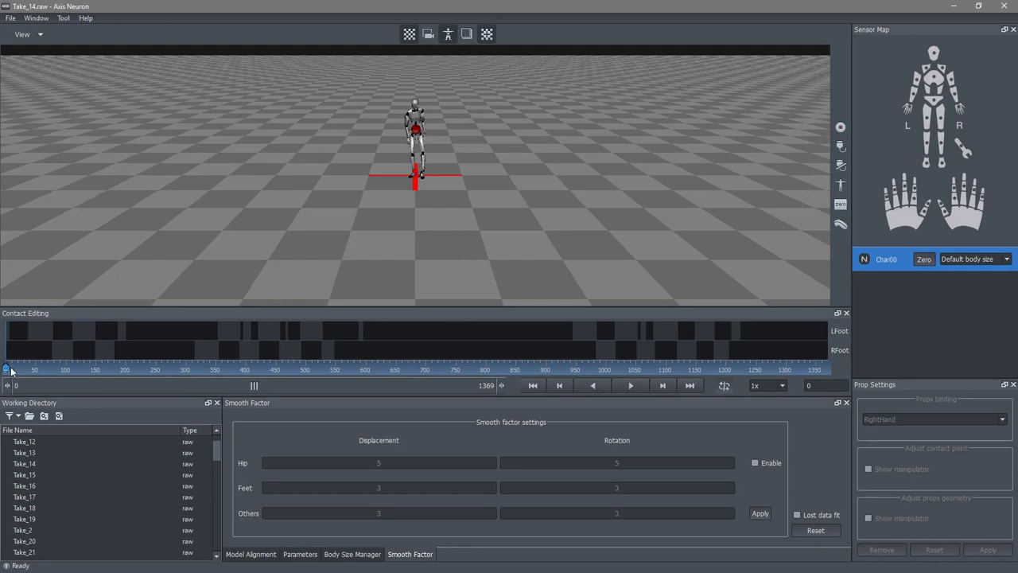
Preview the recorded take by scrubbing and playing it, then return to the first frame
{"action": "left_click_drag", "start_coordinate": [11, 369], "coordinate": [5, 398]}
{"action": "left_click", "coordinate": [631, 385]}
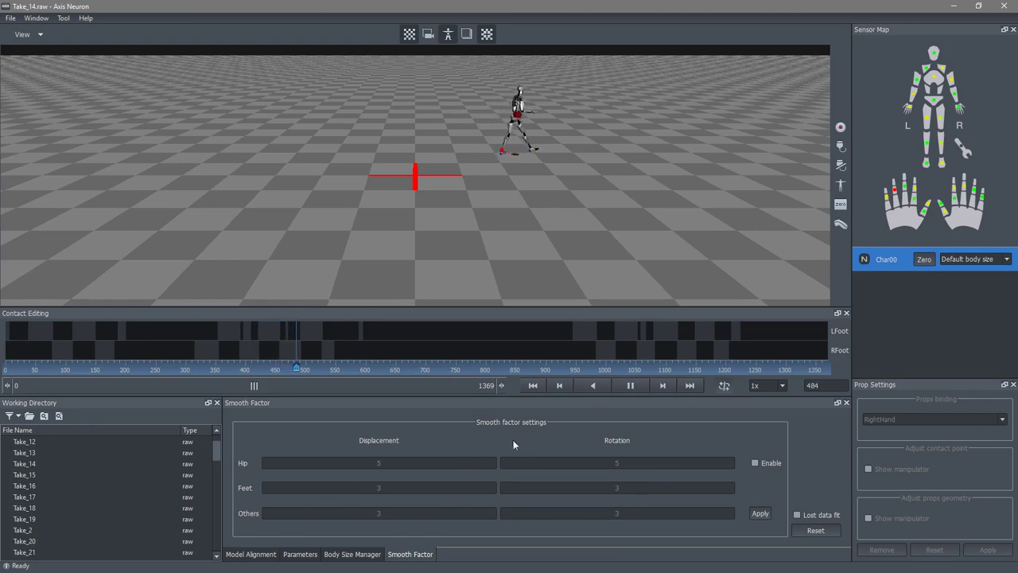
{"action": "key", "text": "space"}
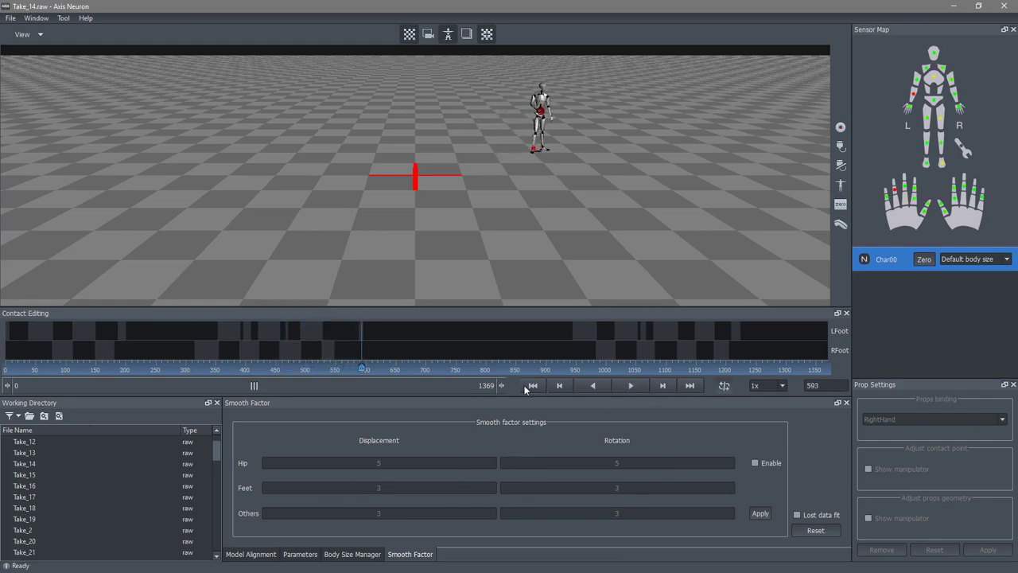
{"action": "left_click", "coordinate": [524, 388]}
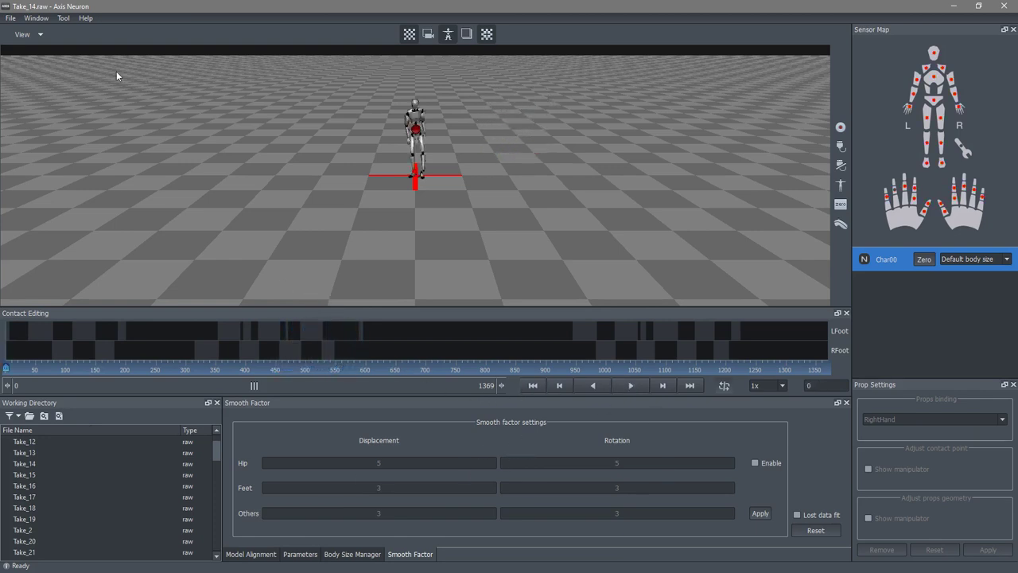
Set BVH Data Rotation to XYZ in the Settings' Output Format page
{"action": "left_click", "coordinate": [9, 19]}
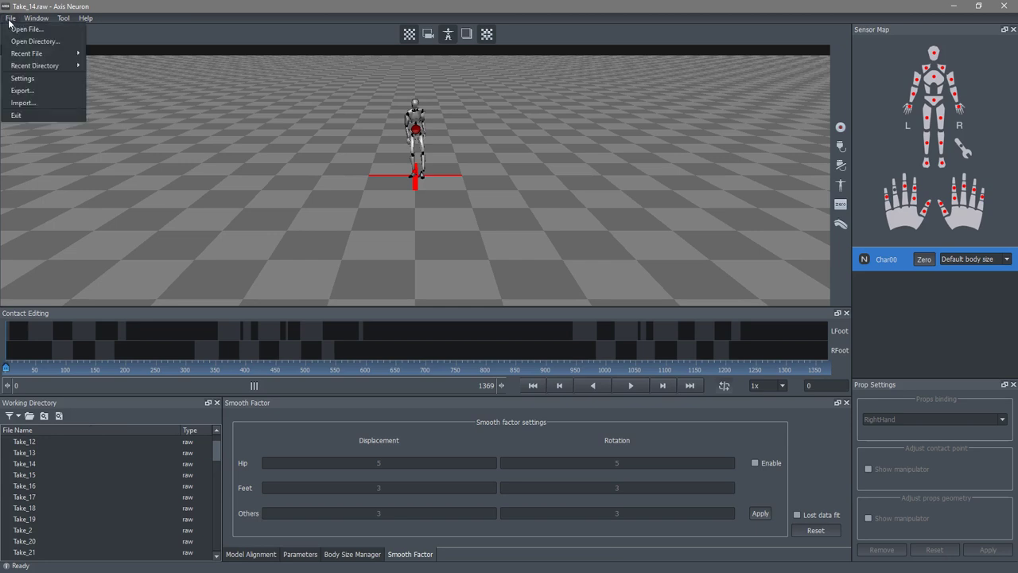
{"action": "left_click", "coordinate": [24, 90]}
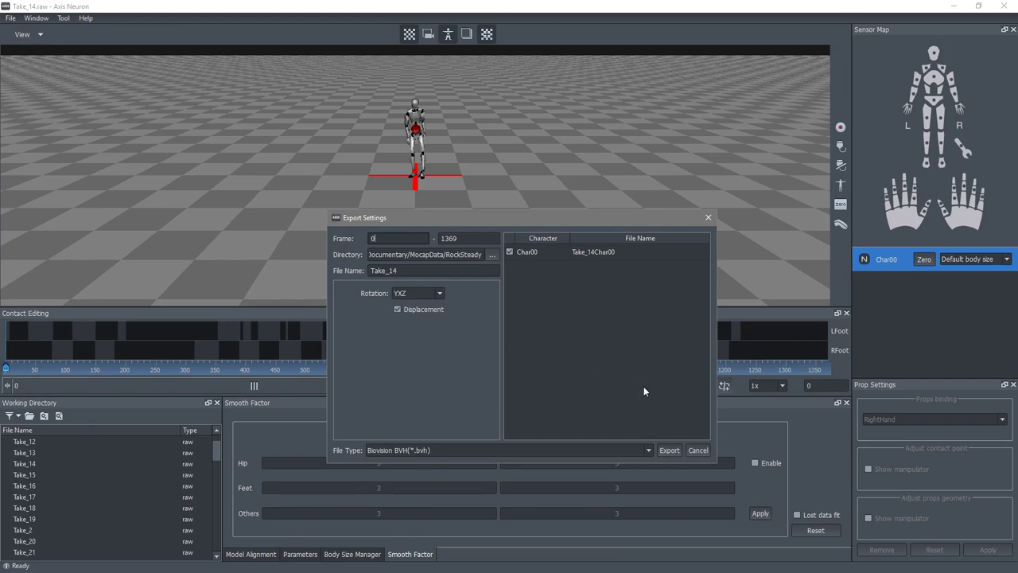
{"action": "key", "text": "Escape"}
{"action": "left_click", "coordinate": [11, 17]}
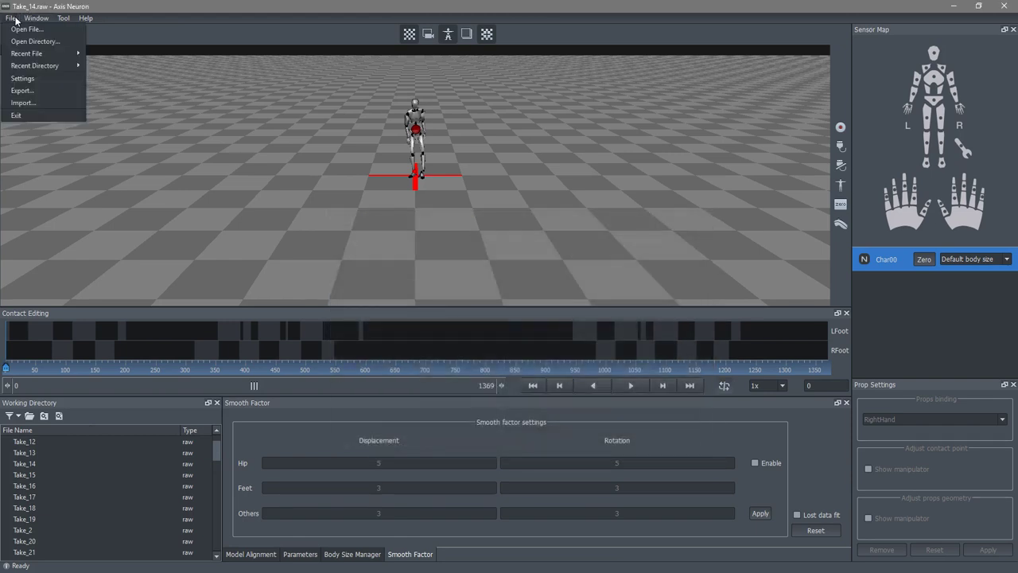
{"action": "left_click", "coordinate": [22, 78]}
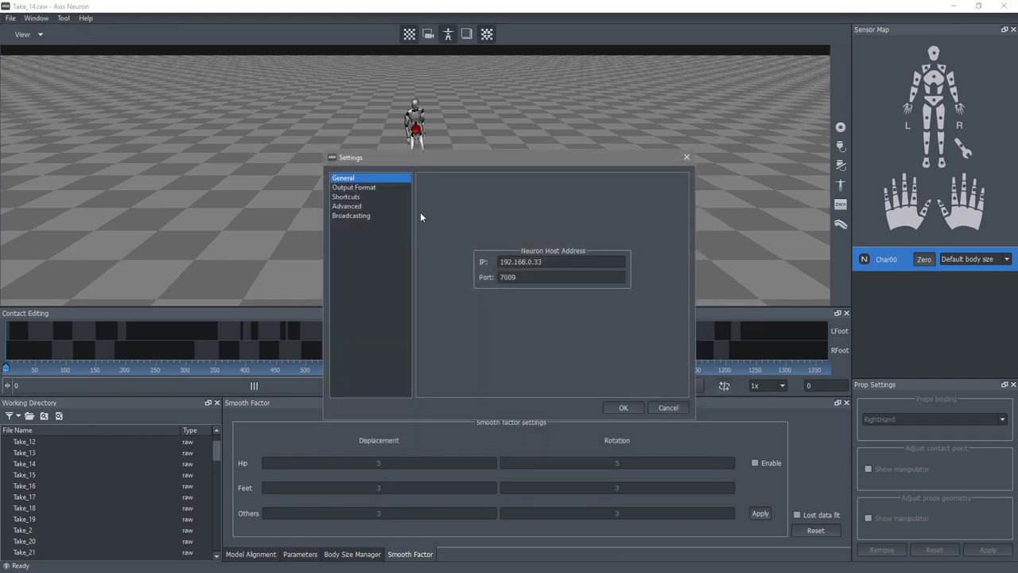
{"action": "left_click", "coordinate": [358, 187]}
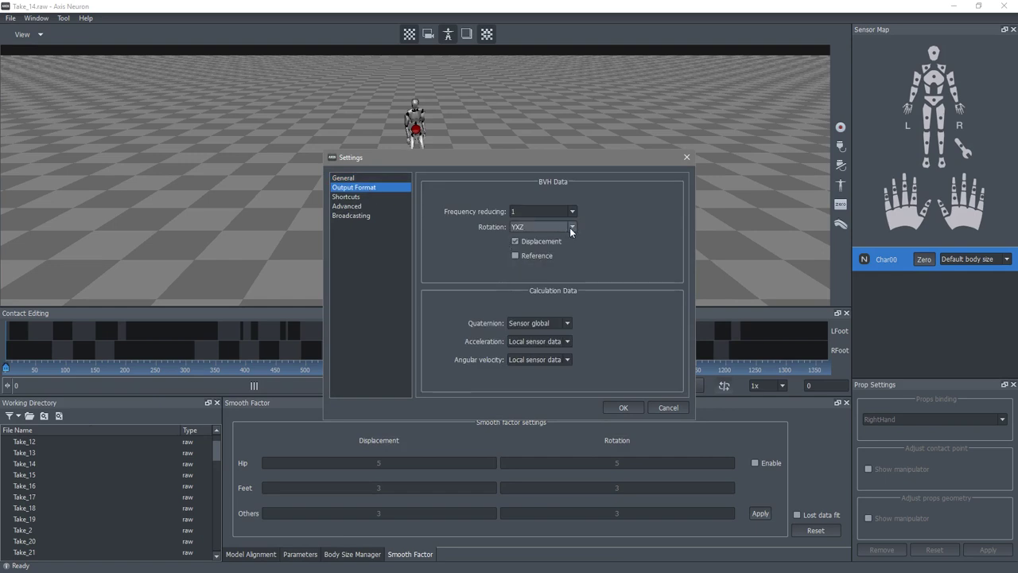
{"action": "left_click", "coordinate": [571, 227]}
{"action": "left_click", "coordinate": [542, 249]}
Apply the settings, then export Take_14 as 3ds max biped (*.bvh) with XYZ rotation
{"action": "left_click", "coordinate": [623, 407]}
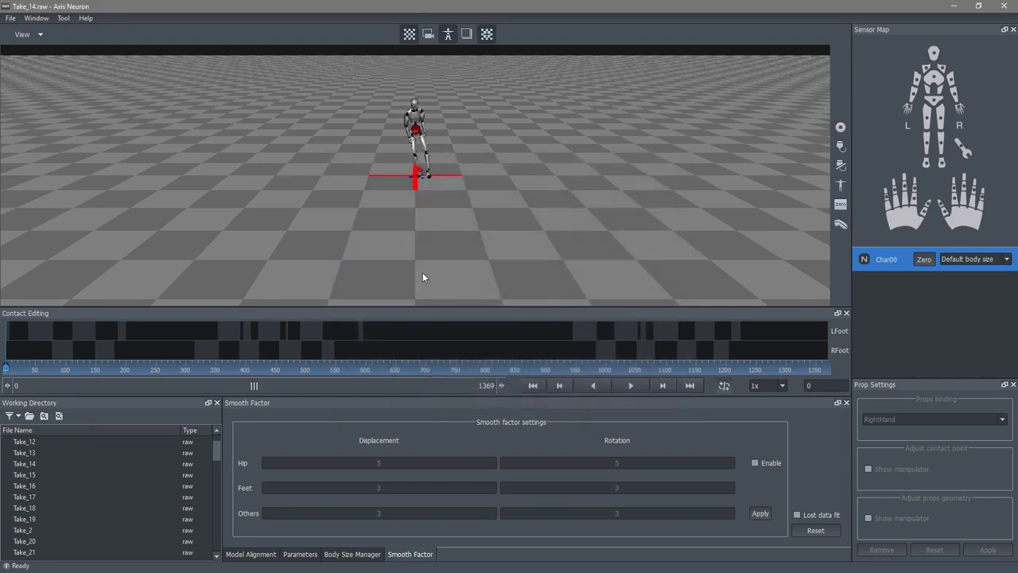
{"action": "left_click", "coordinate": [10, 18]}
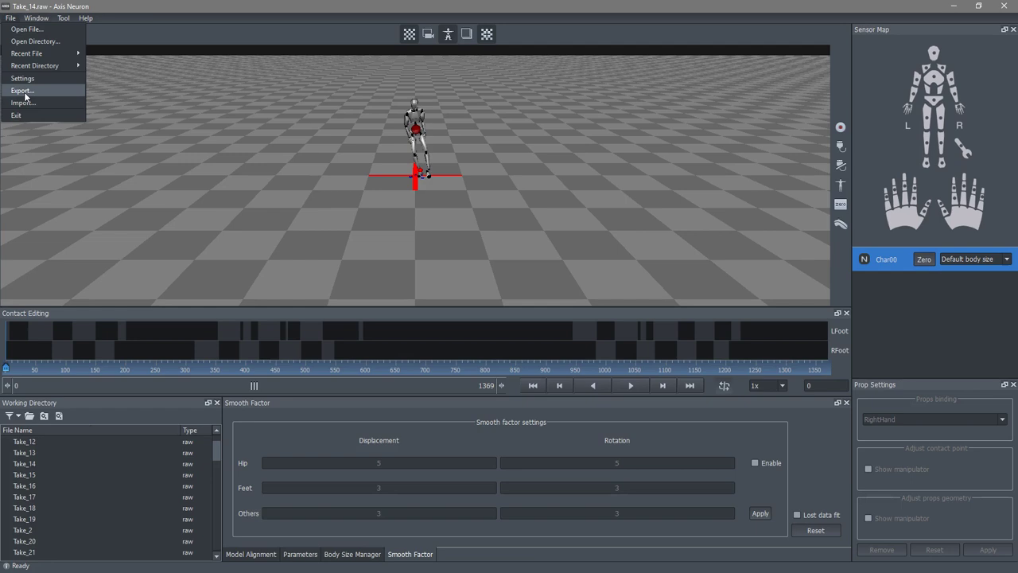
{"action": "left_click", "coordinate": [23, 91]}
{"action": "left_click", "coordinate": [420, 296]}
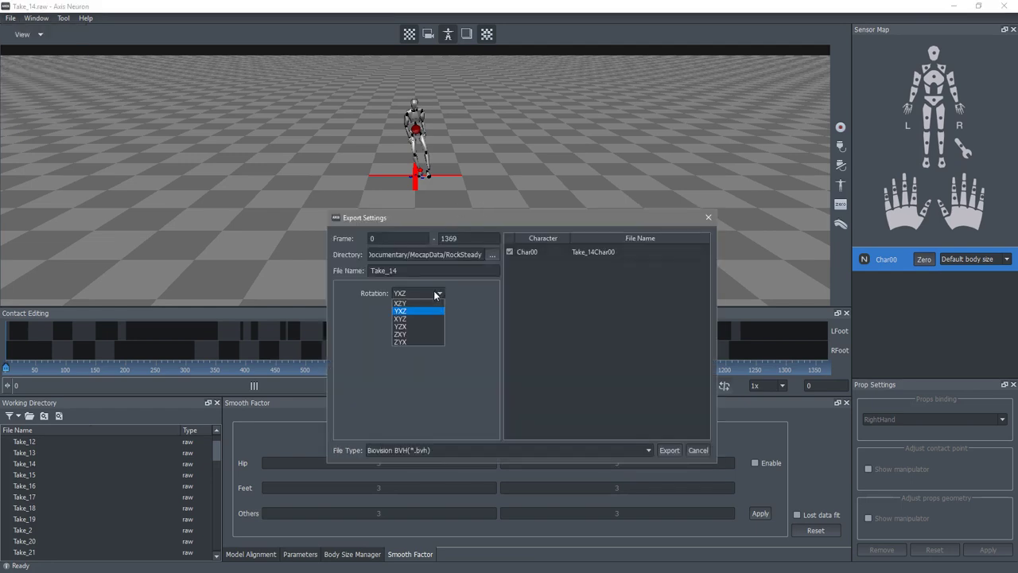
{"action": "left_click", "coordinate": [414, 320]}
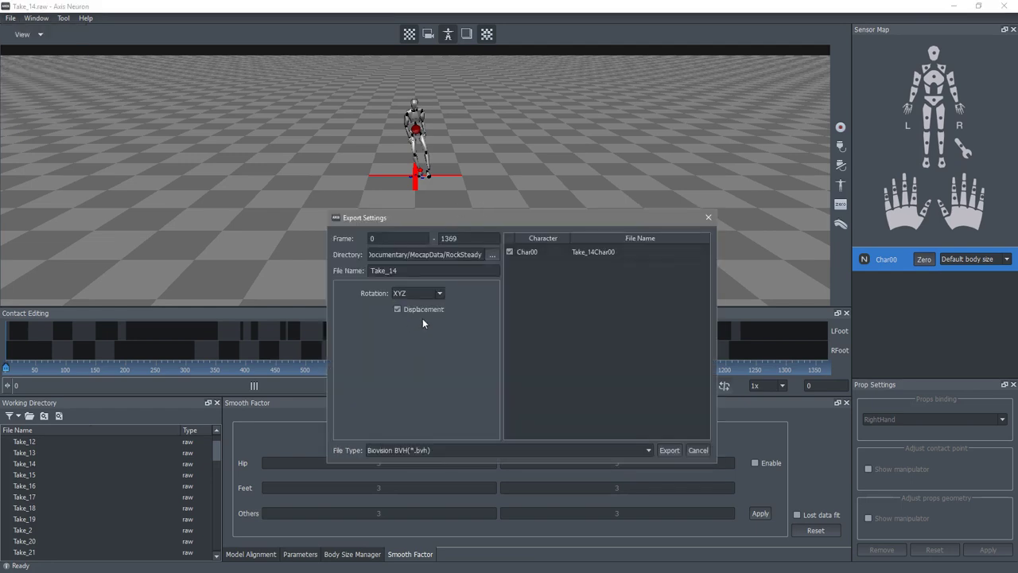
{"action": "left_click", "coordinate": [453, 450]}
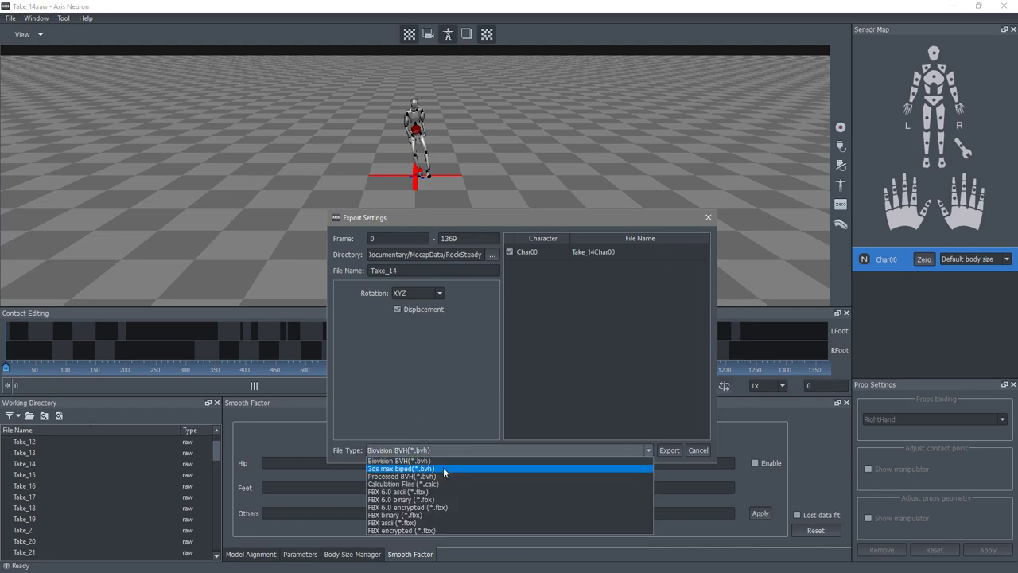
{"action": "left_click", "coordinate": [443, 467]}
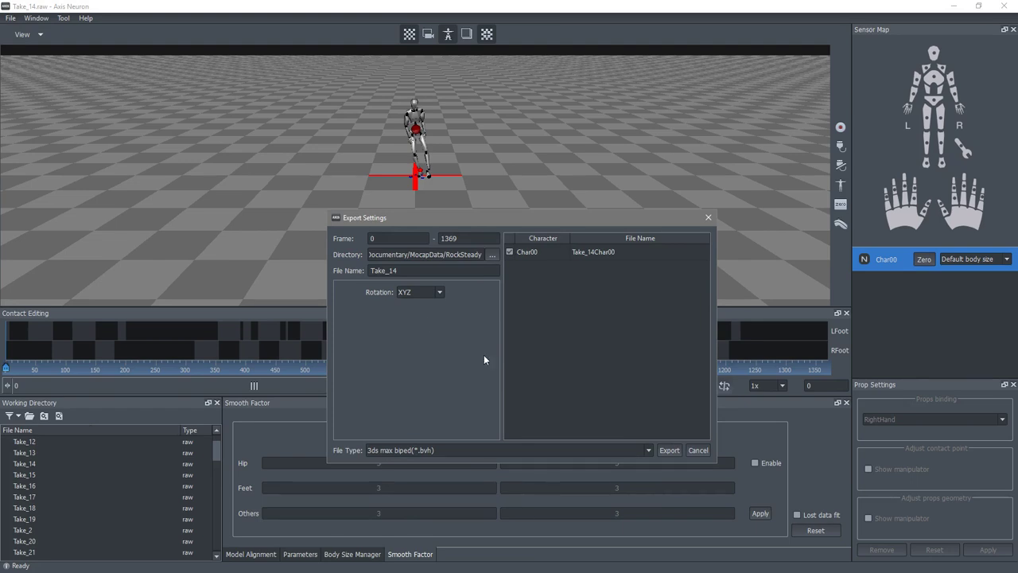
{"action": "left_click", "coordinate": [668, 450]}
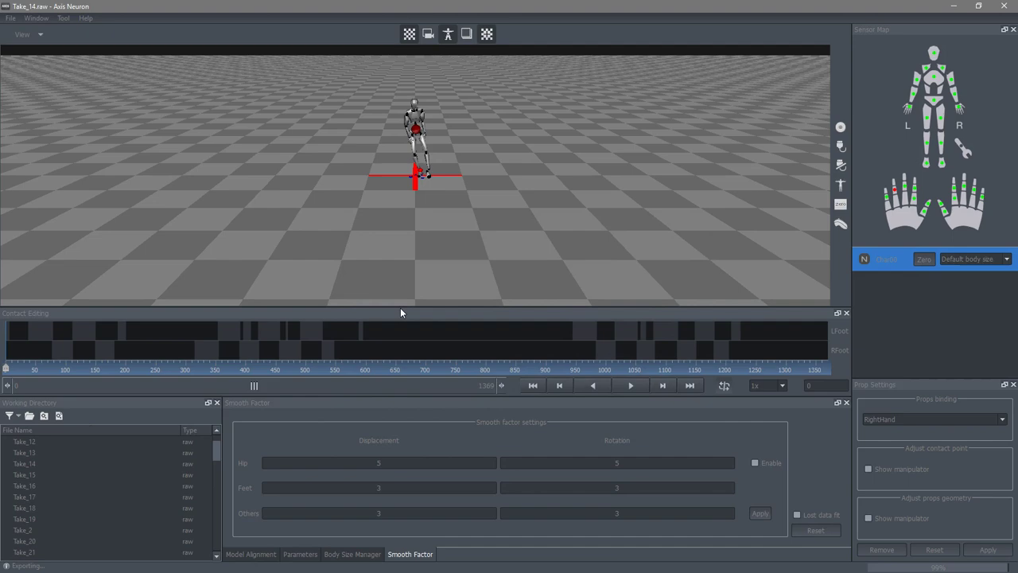
In Layout, start MoCap BVH Setup with bone scale factor 0.01 and browse for the Biovision BVH file
{"action": "left_click", "coordinate": [953, 6]}
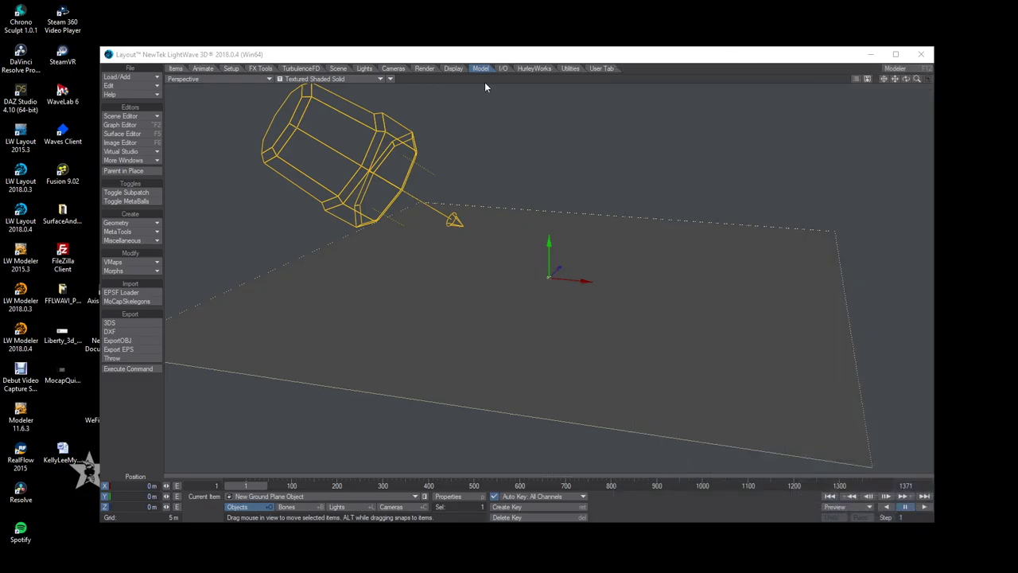
{"action": "left_click", "coordinate": [142, 79]}
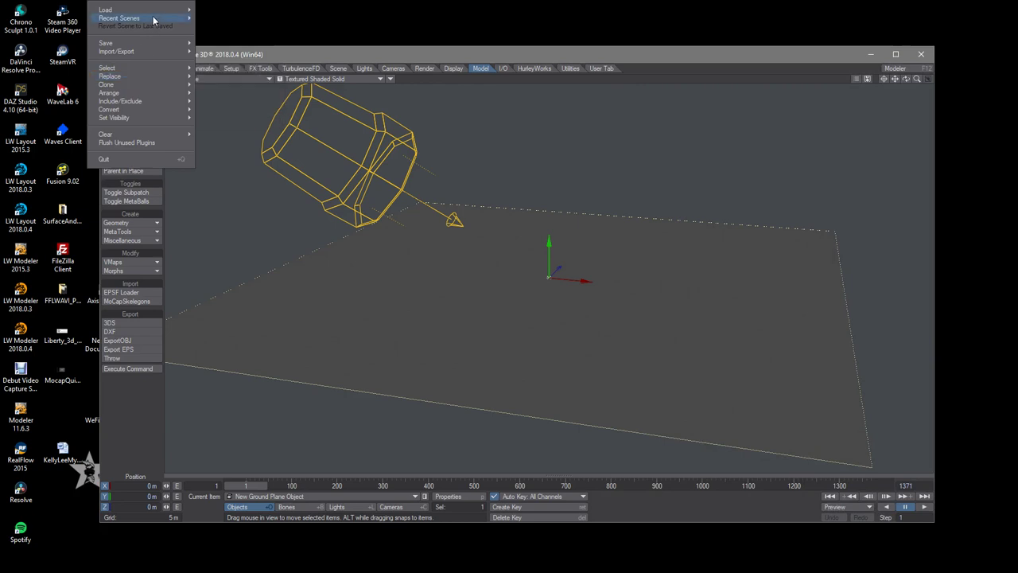
{"action": "mouse_move", "coordinate": [141, 53]}
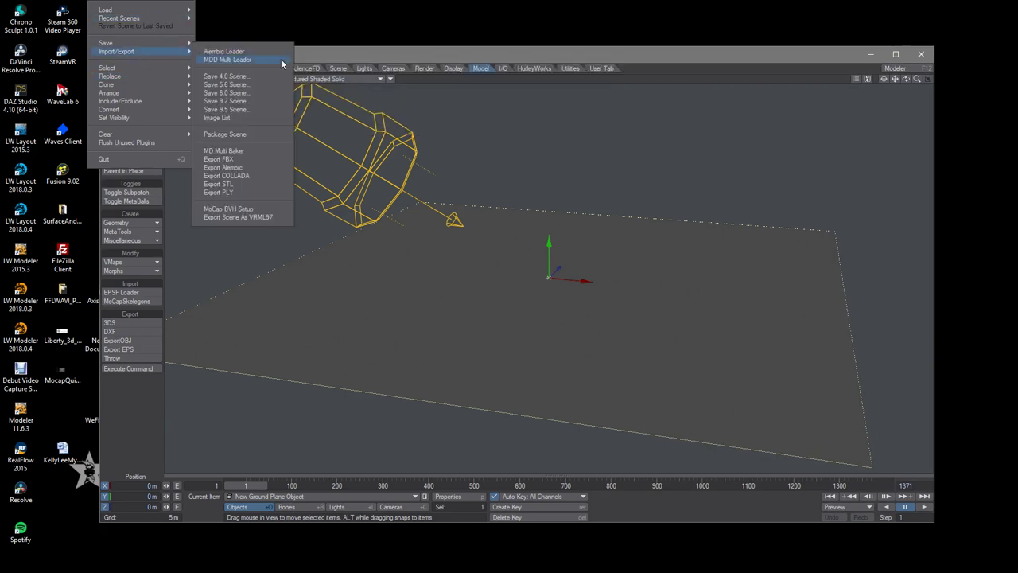
{"action": "left_click", "coordinate": [265, 209]}
{"action": "left_click", "coordinate": [132, 151]}
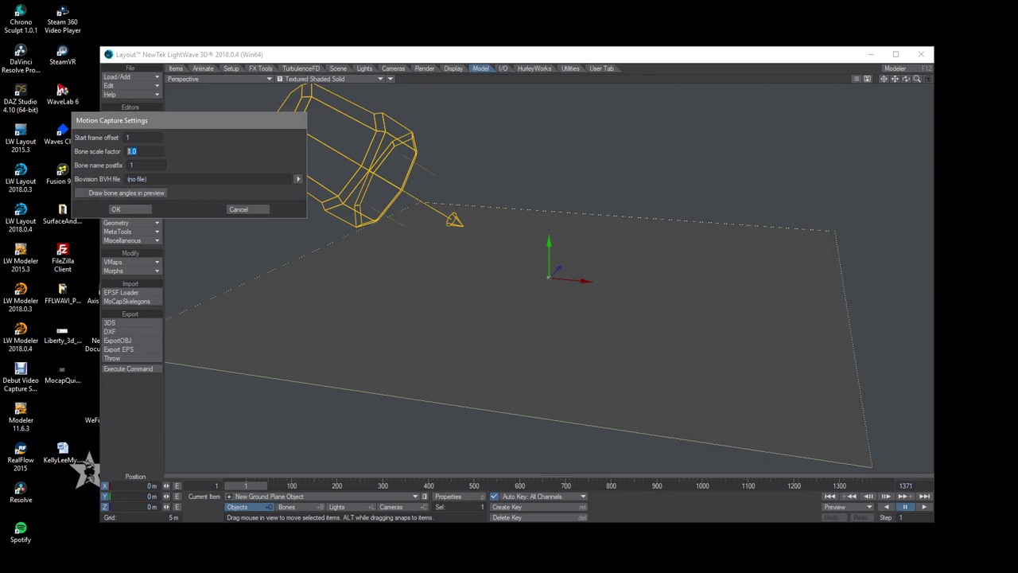
{"action": "type", "text": "0.01"}
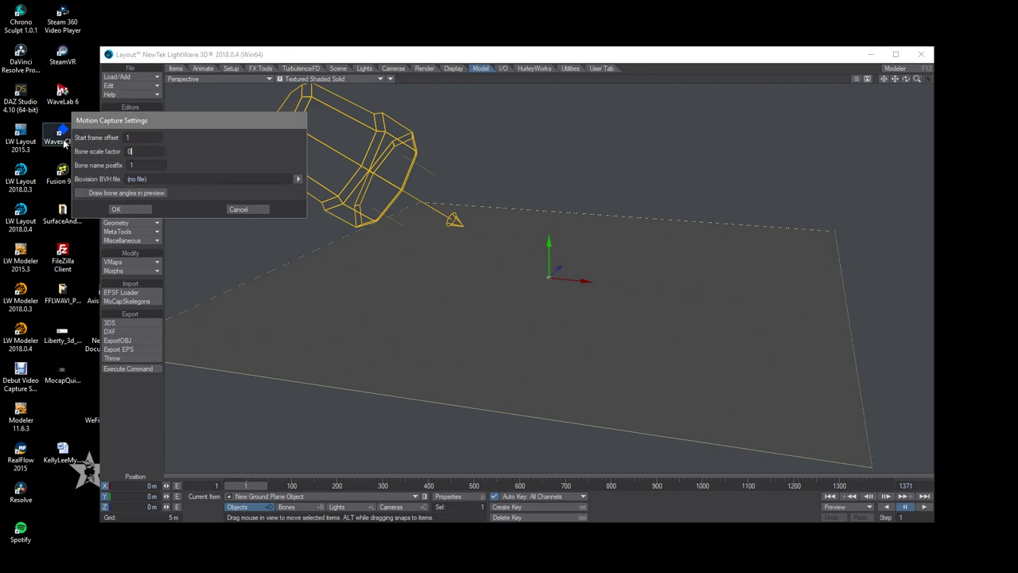
{"action": "left_click", "coordinate": [298, 179]}
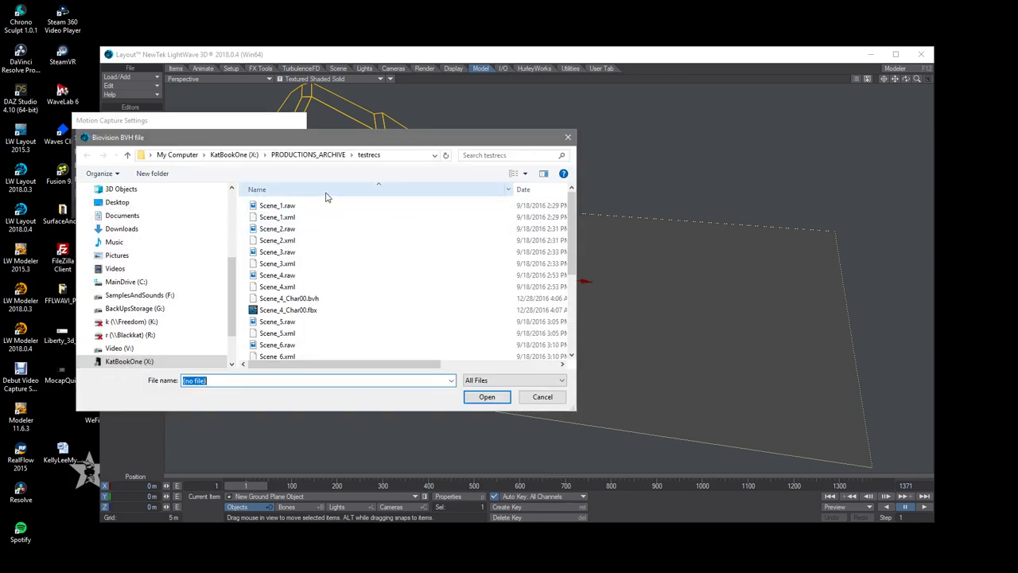
Navigate to PRODUCTIONS_ARCHIVE > SEGA_OutRun_TheFutureDocumentary > MocapData > RockSteady
{"action": "left_click", "coordinate": [318, 156]}
{"action": "left_click", "coordinate": [293, 228]}
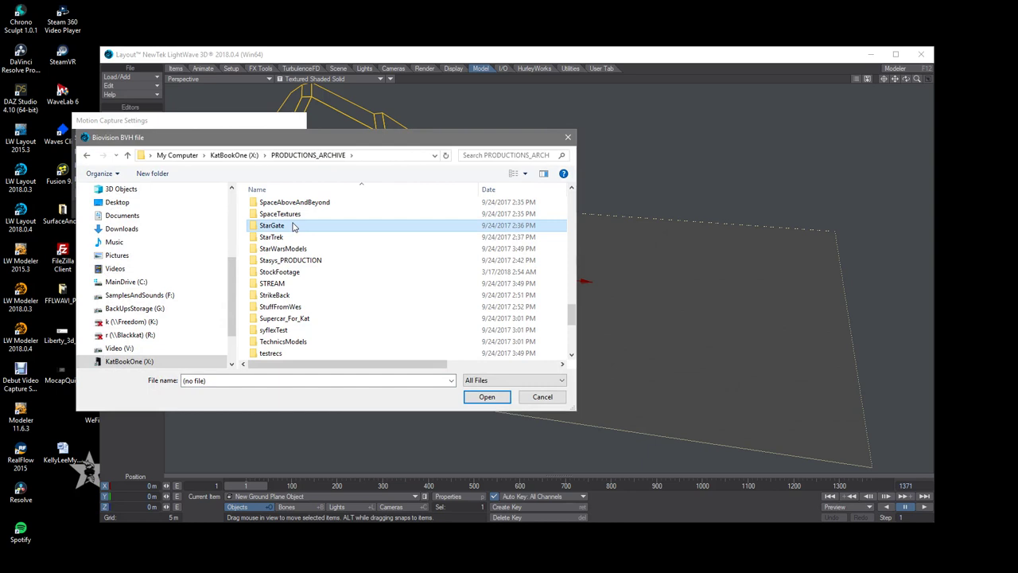
{"action": "scroll", "coordinate": [317, 255], "scroll_direction": "up", "scroll_amount": 3}
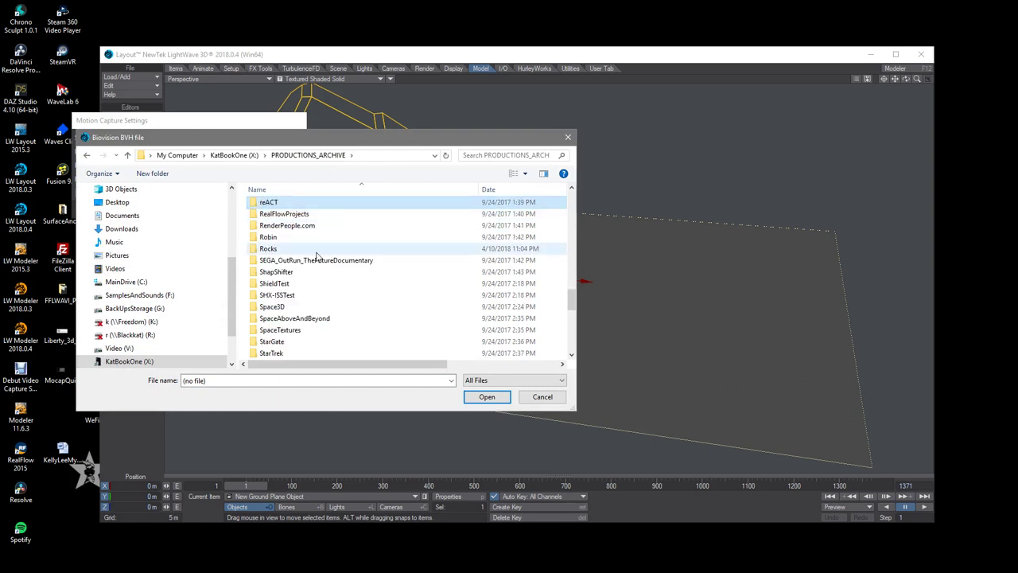
{"action": "double_click", "coordinate": [317, 260]}
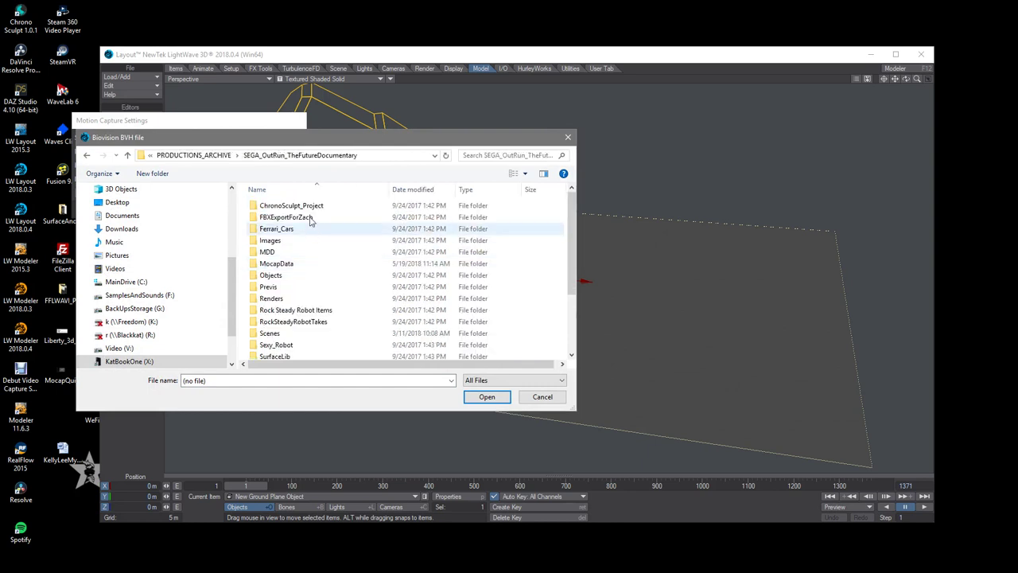
{"action": "double_click", "coordinate": [334, 264]}
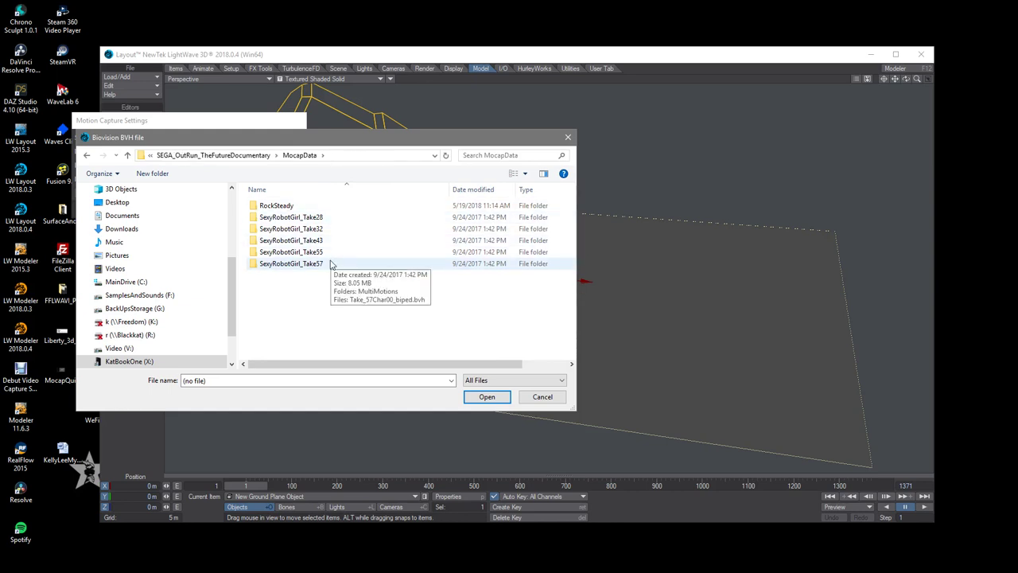
{"action": "double_click", "coordinate": [311, 209]}
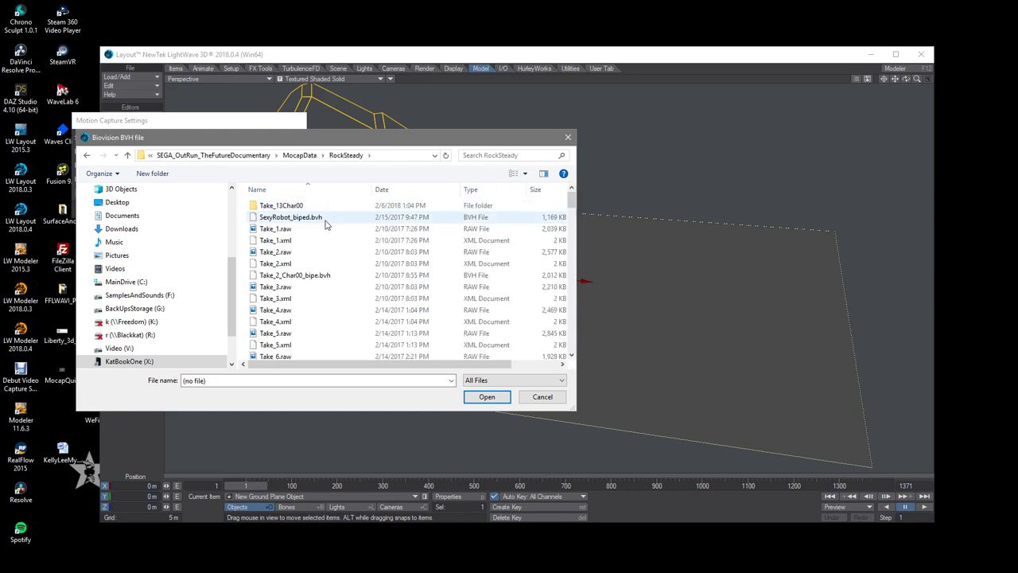
Choose Take_14Char00_biped.bvh and confirm the Motion Capture Settings
{"action": "scroll", "coordinate": [325, 231], "scroll_direction": "down", "scroll_amount": 10}
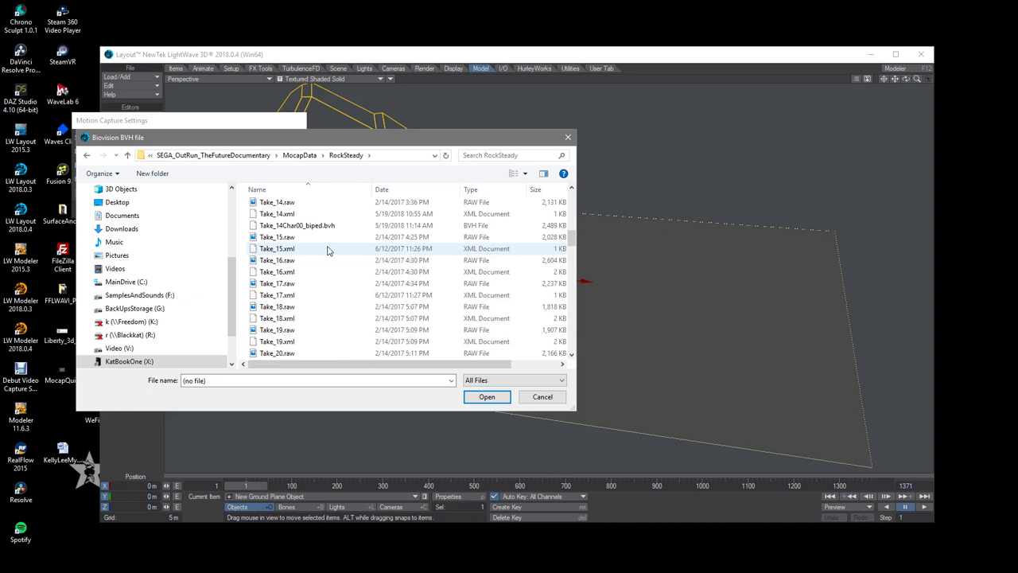
{"action": "left_click", "coordinate": [330, 227]}
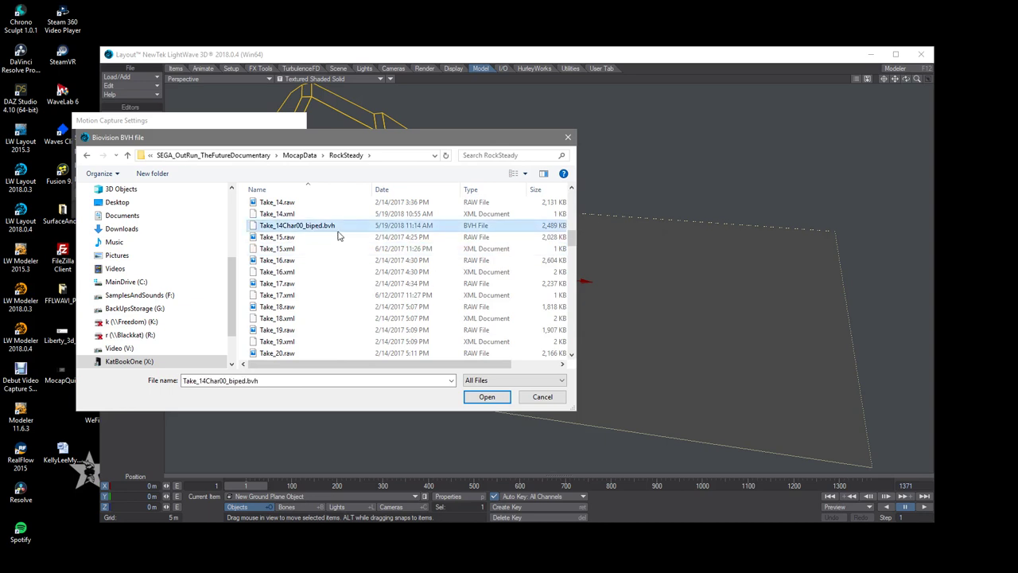
{"action": "left_click", "coordinate": [483, 396]}
{"action": "left_click", "coordinate": [119, 209]}
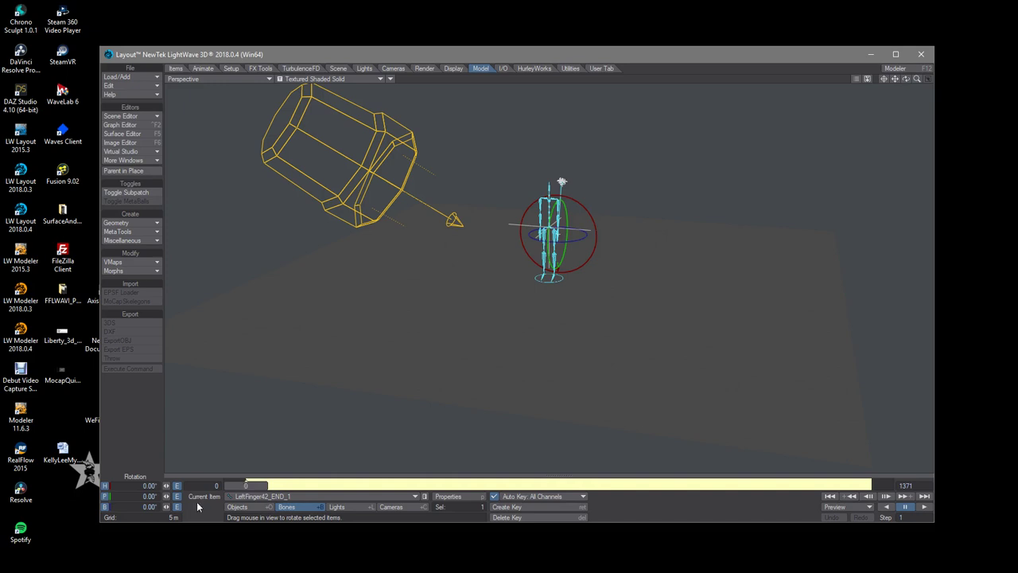
Switch the edit mode from Bones to Objects so the Hips_1 root can be moved
{"action": "left_click", "coordinate": [240, 507]}
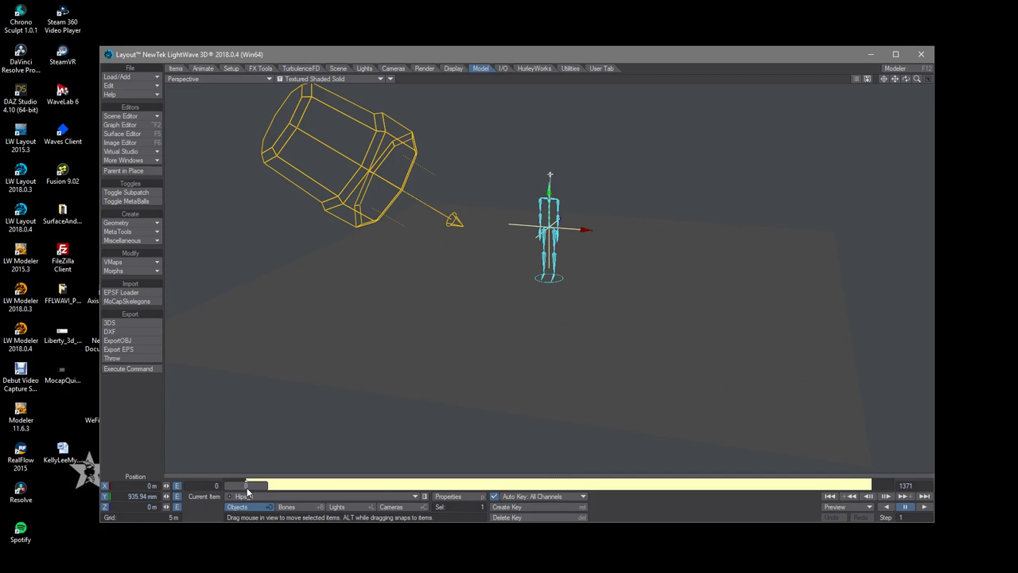
At frame 1, select BVH_Mocap_Master_1 in the Scene Editor and set its Y position to -1
{"action": "left_click", "coordinate": [829, 497]}
{"action": "key", "text": "ctrl+F1"}
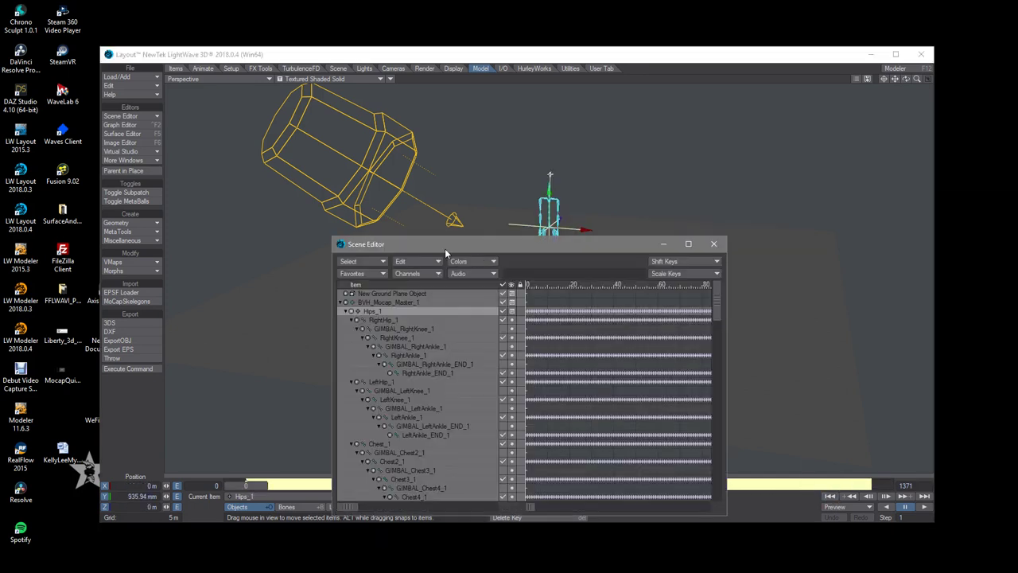
{"action": "left_click", "coordinate": [417, 293]}
{"action": "left_click", "coordinate": [404, 304]}
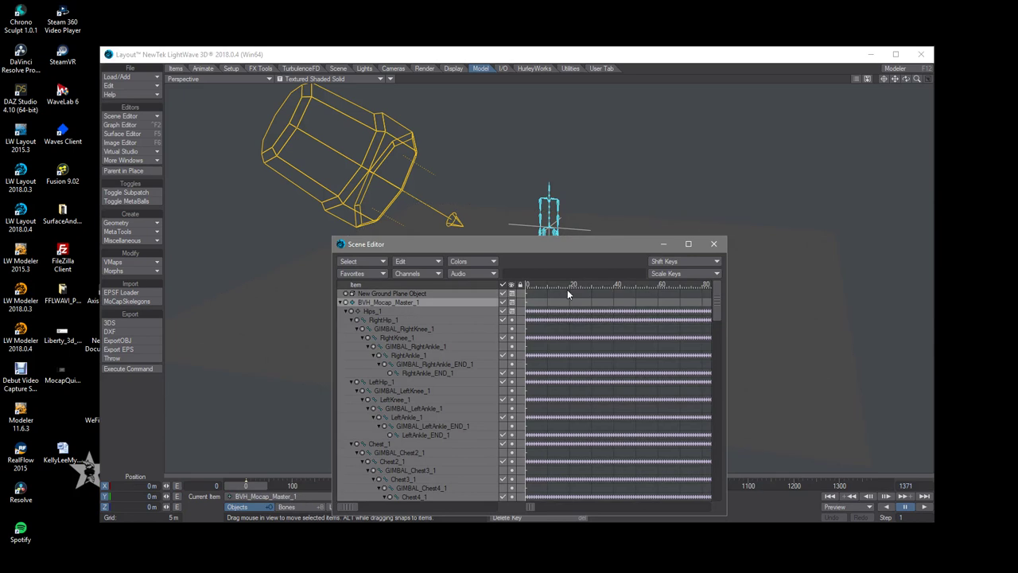
{"action": "left_click_drag", "start_coordinate": [573, 244], "coordinate": [1017, 136]}
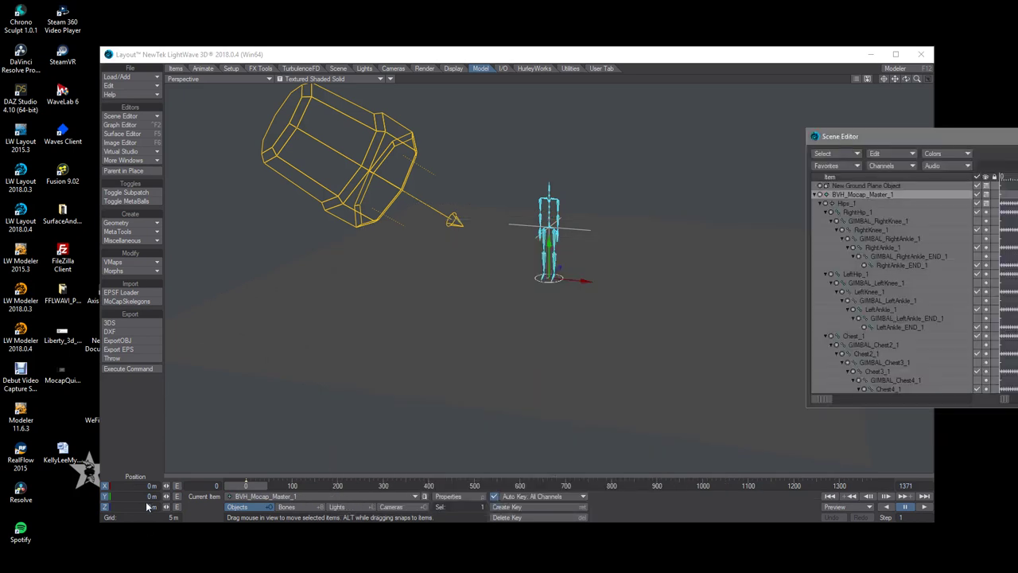
{"action": "left_click", "coordinate": [303, 494]}
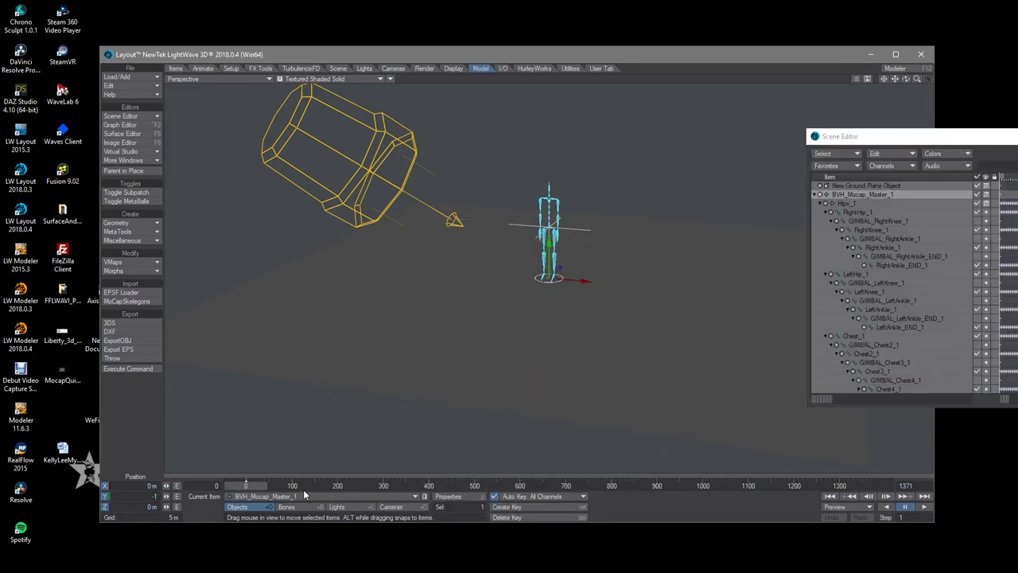
{"action": "type", "text": "-1"}
{"action": "key", "text": "Tab"}
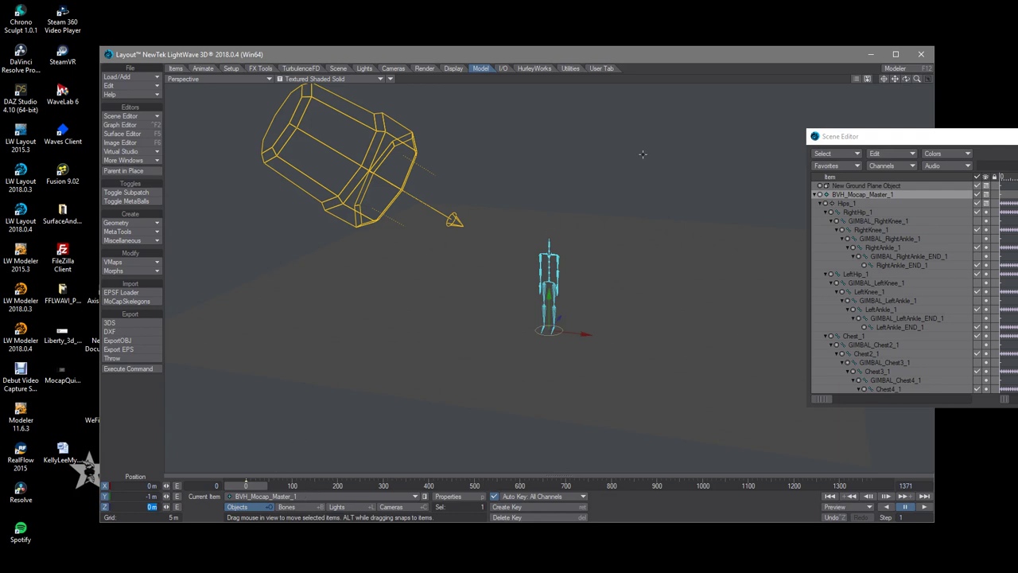
In Left view, scrub the animation to check foot contact with the ground plane
{"action": "left_click", "coordinate": [230, 79]}
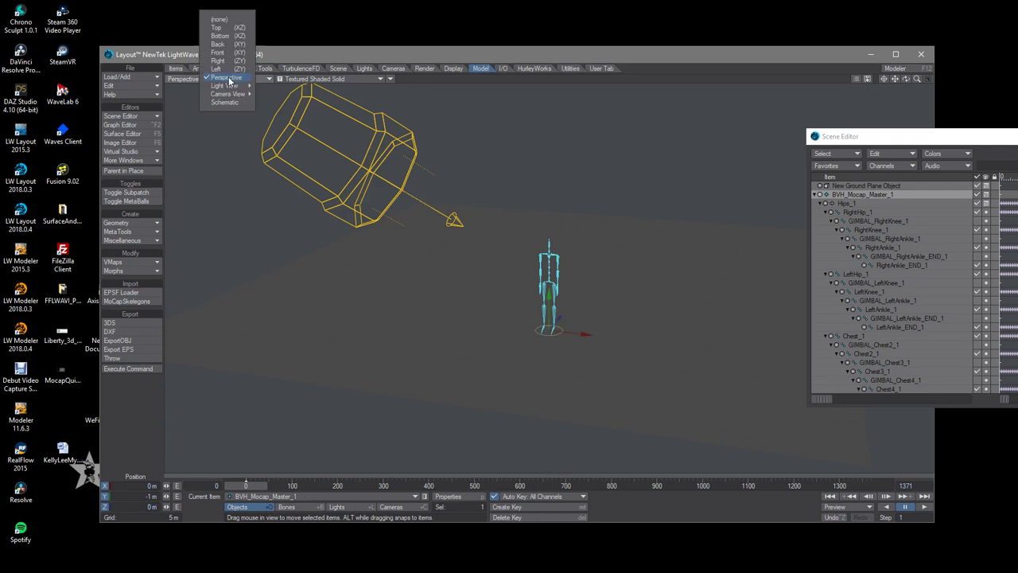
{"action": "left_click", "coordinate": [233, 70]}
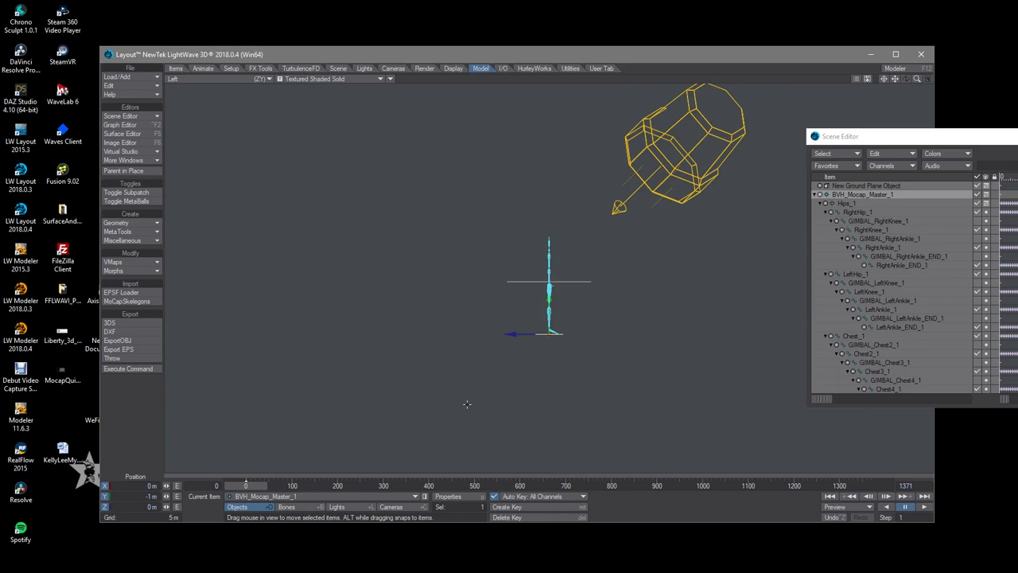
{"action": "left_click", "coordinate": [908, 186]}
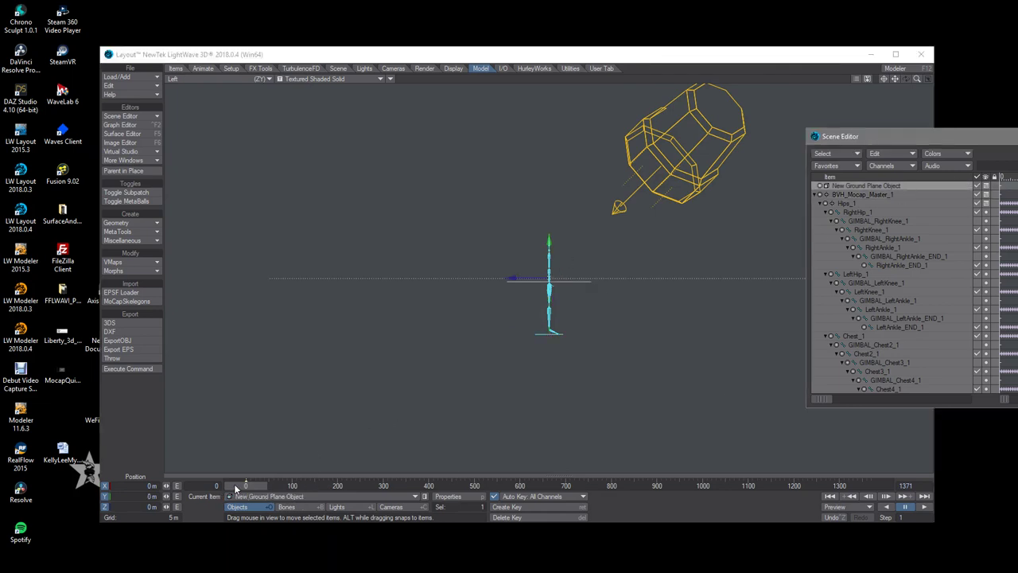
{"action": "left_click_drag", "start_coordinate": [241, 485], "coordinate": [114, 470]}
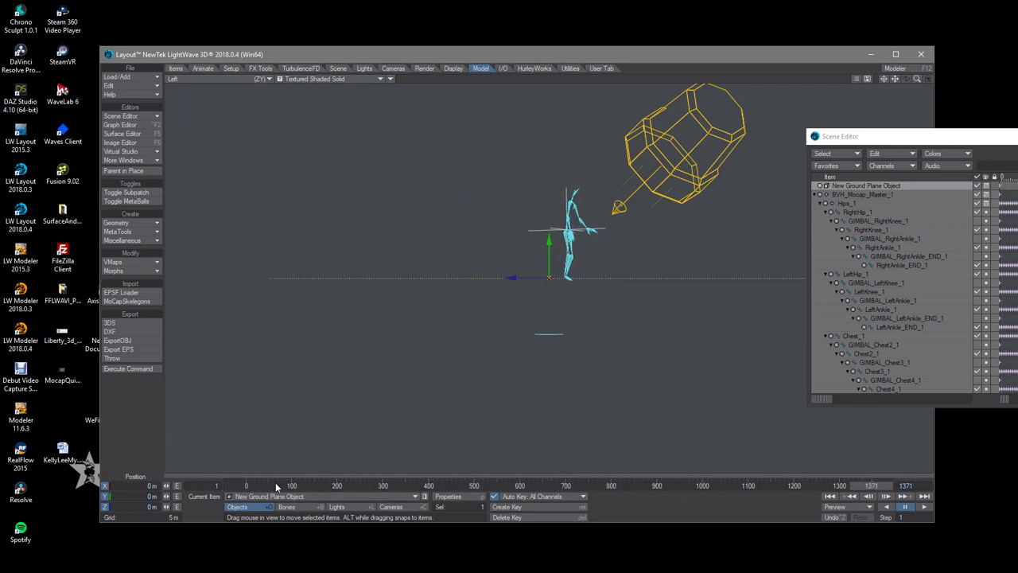
{"action": "left_click", "coordinate": [243, 485]}
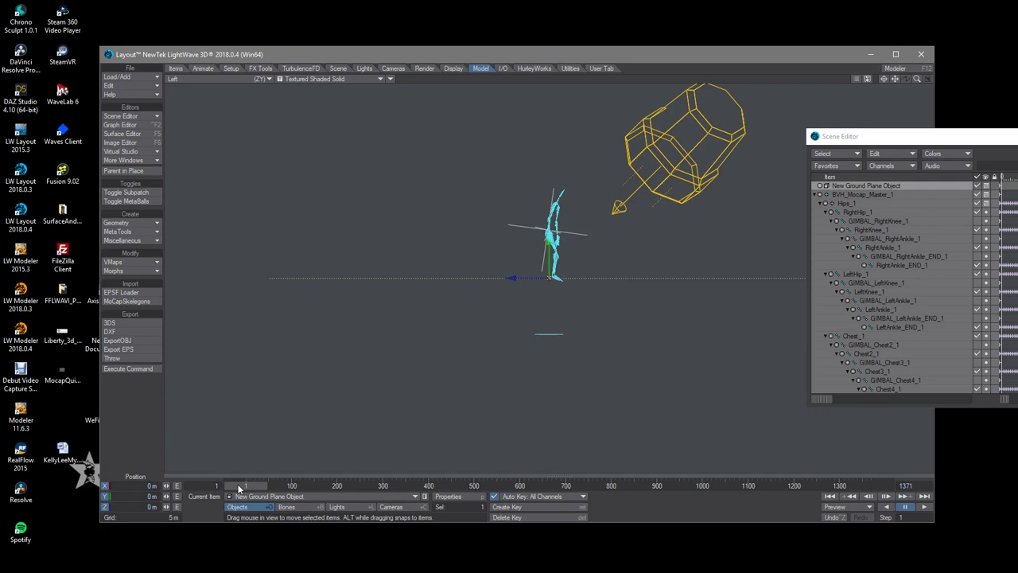
Return to Perspective view and rearrange the Layout and Scene Editor windows
{"action": "left_click", "coordinate": [191, 79]}
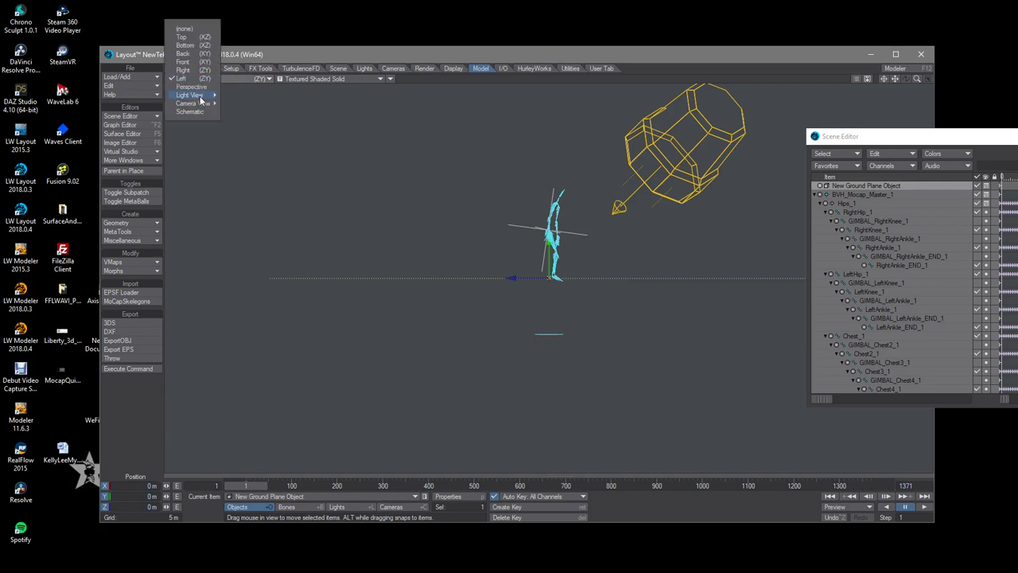
{"action": "left_click", "coordinate": [190, 86]}
{"action": "left_click_drag", "start_coordinate": [710, 63], "coordinate": [666, 67]}
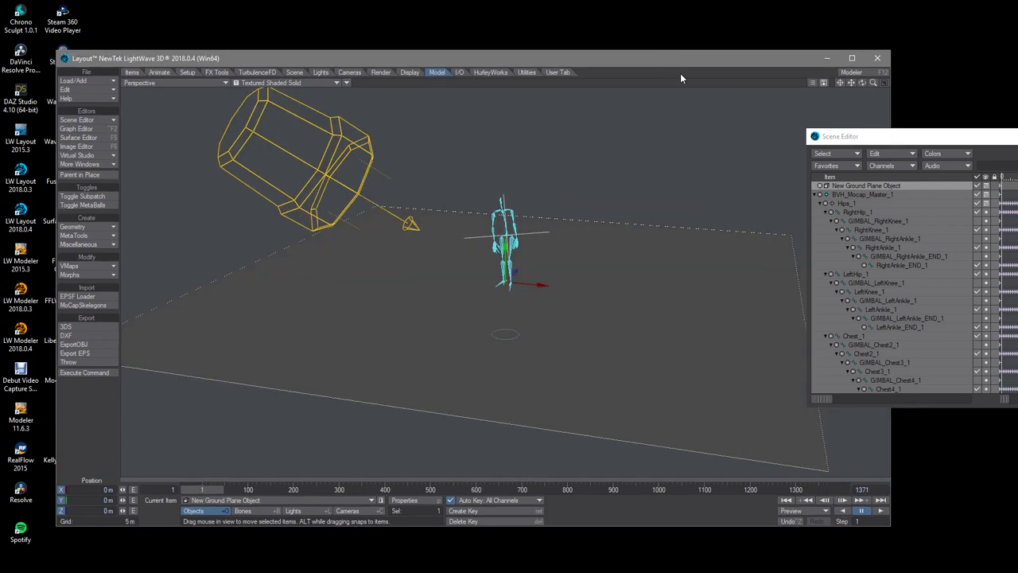
{"action": "left_click_drag", "start_coordinate": [867, 140], "coordinate": [664, 163]}
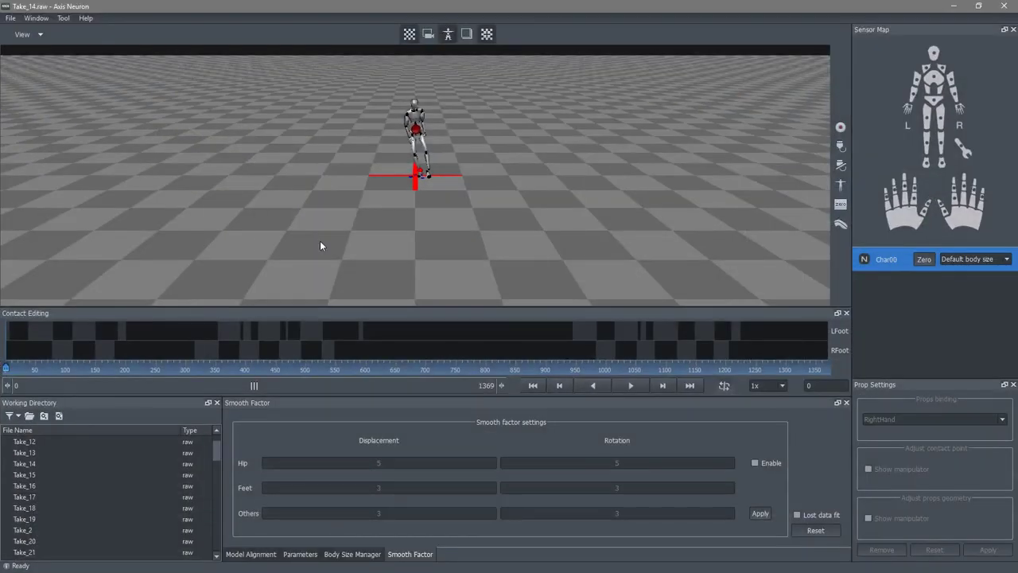
Set the Take_14 export to XYZ rotation and 3ds max biped (*.bvh), then close the dialog
{"action": "left_click", "coordinate": [10, 18]}
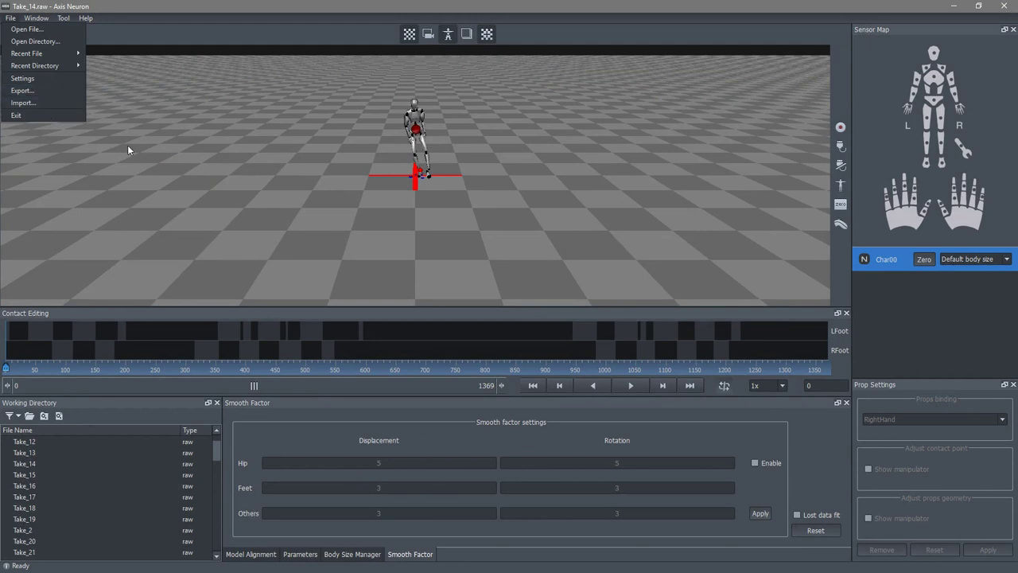
{"action": "left_click", "coordinate": [50, 90]}
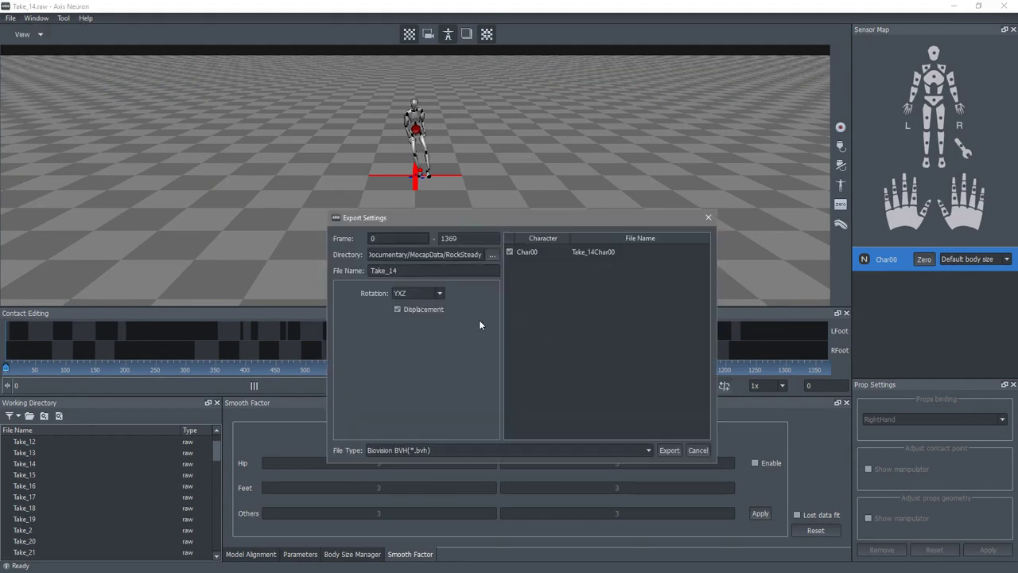
{"action": "left_click", "coordinate": [437, 295]}
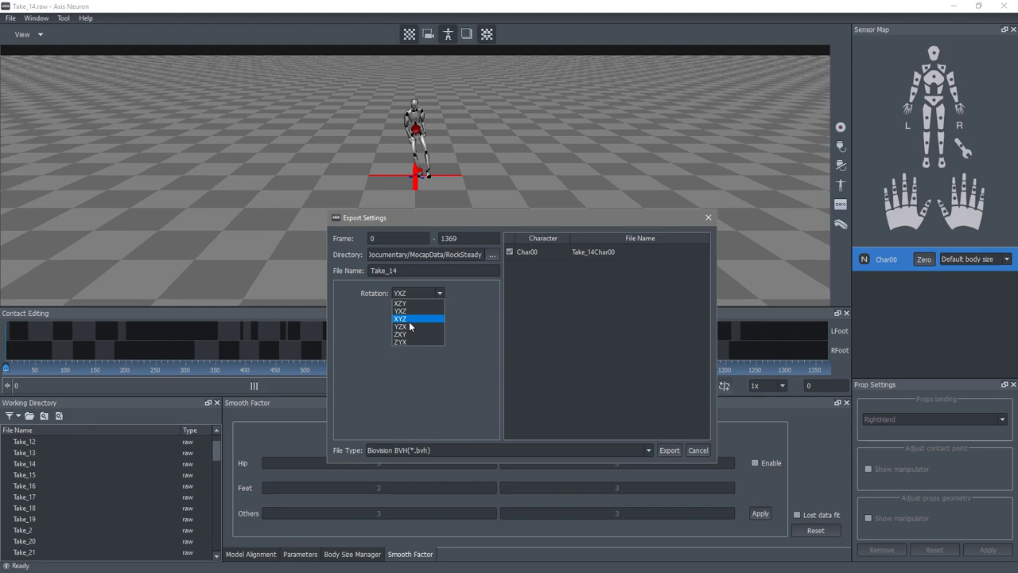
{"action": "left_click", "coordinate": [412, 324]}
{"action": "left_click", "coordinate": [493, 450]}
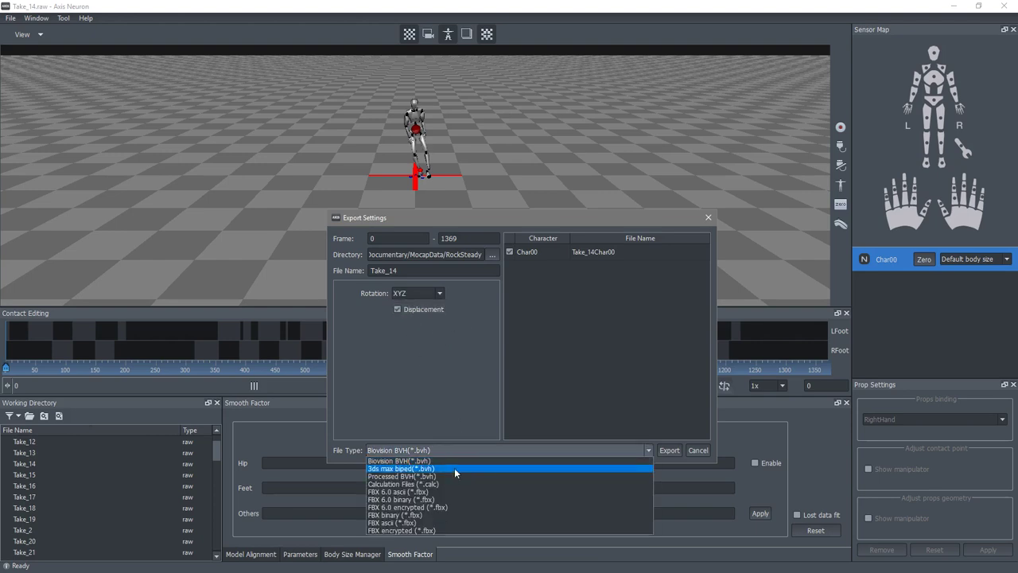
{"action": "left_click", "coordinate": [454, 469]}
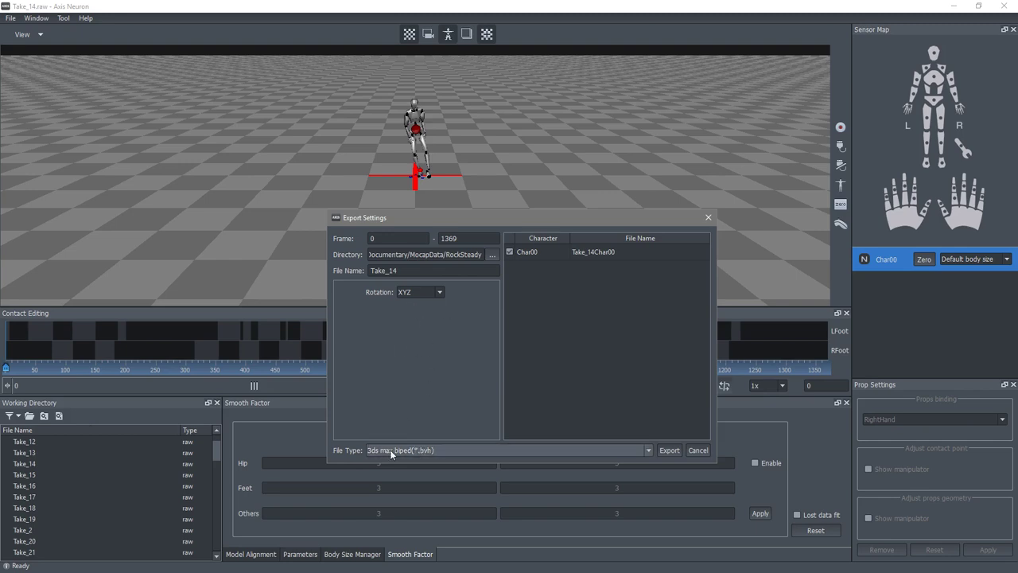
{"action": "left_click", "coordinate": [678, 453]}
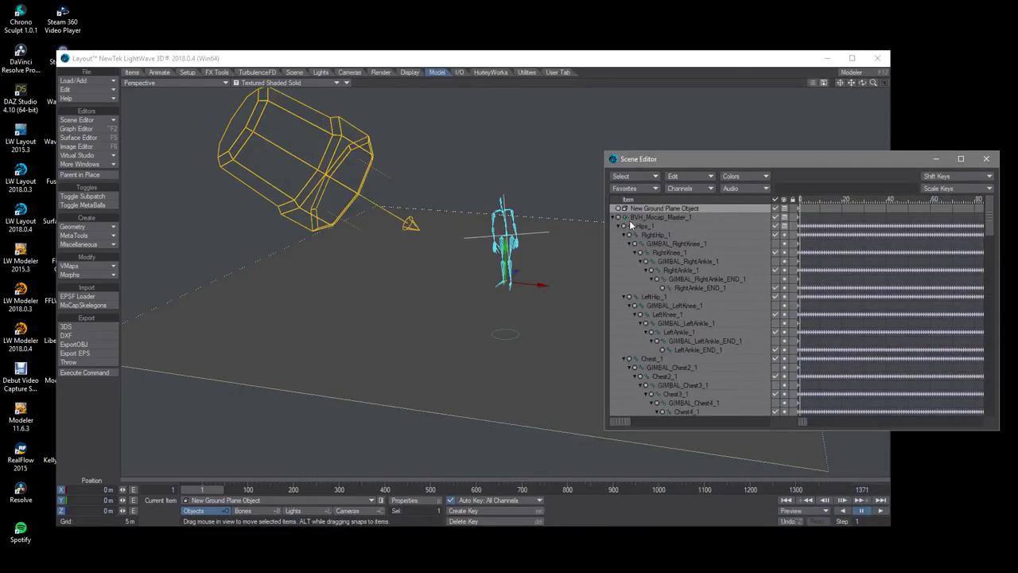
Scrub to around frame 300, select GIMBAL_RightAnkle_1, orbit the view, then select LeftHip_1
{"action": "left_click_drag", "start_coordinate": [219, 490], "coordinate": [178, 491]}
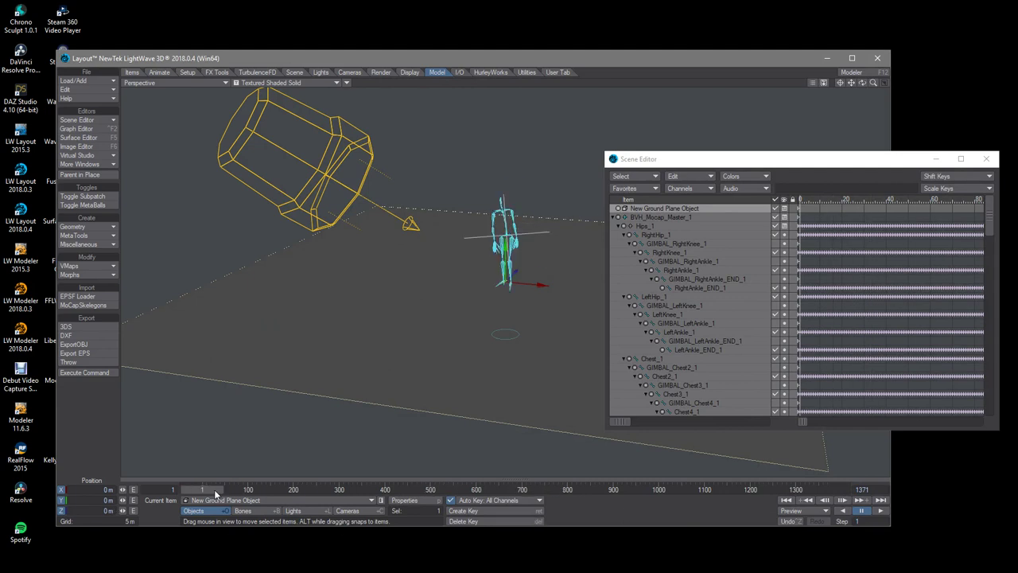
{"action": "left_click", "coordinate": [694, 261]}
{"action": "scroll", "coordinate": [689, 336], "scroll_direction": "down", "scroll_amount": 15}
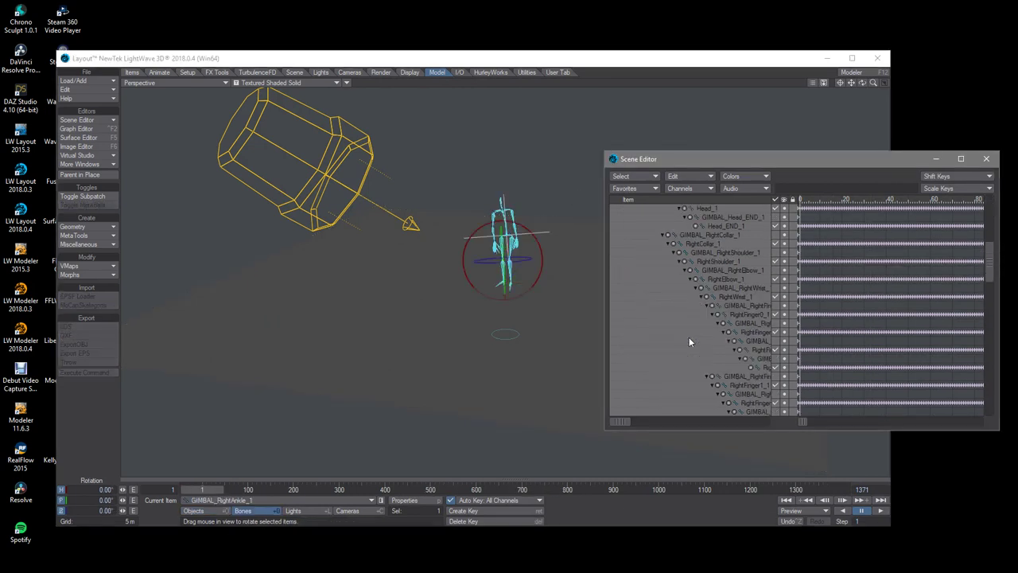
{"action": "scroll", "coordinate": [689, 335], "scroll_direction": "up", "scroll_amount": 15}
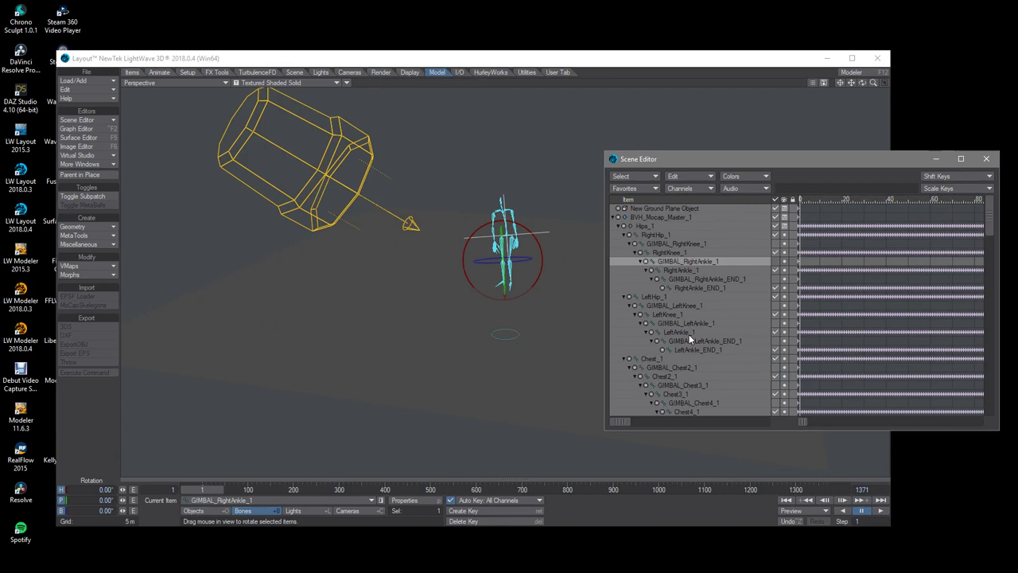
{"action": "left_click_drag", "start_coordinate": [863, 84], "coordinate": [289, 109]}
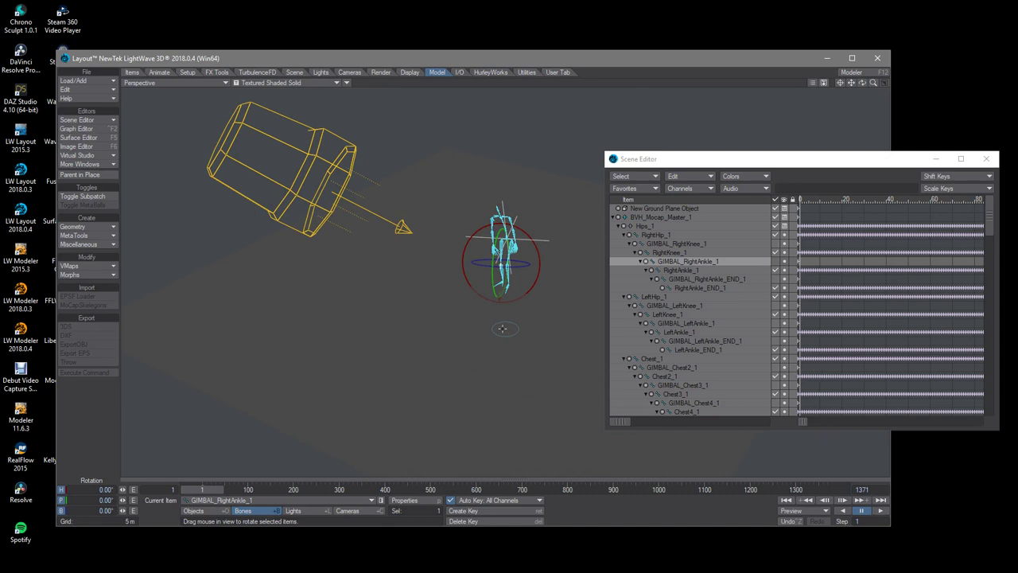
{"action": "left_click", "coordinate": [698, 299]}
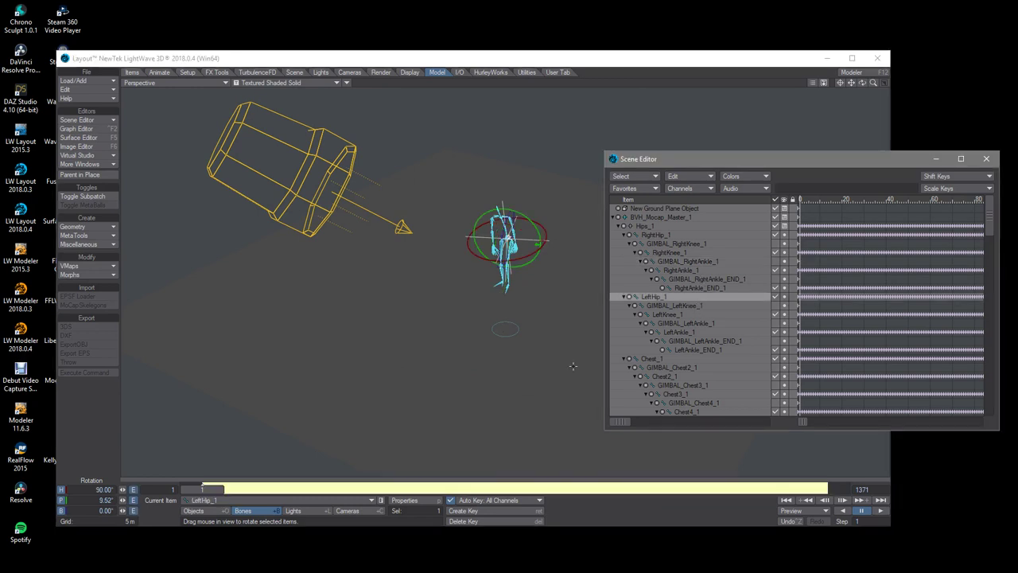
Scrub the animation back to frame 1, reposition the Scene Editor, and switch to bone editing
{"action": "left_click", "coordinate": [204, 489]}
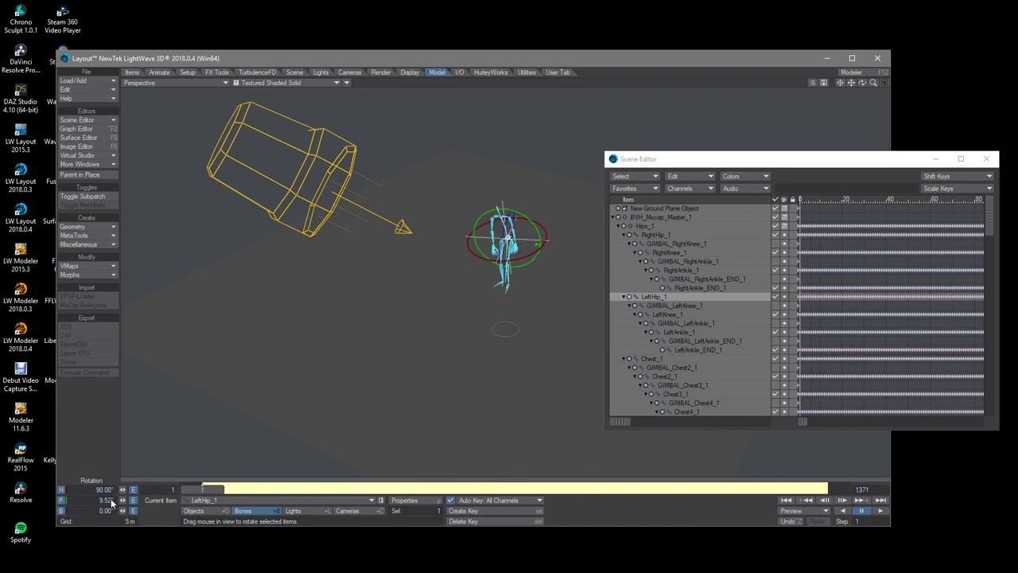
{"action": "mouse_move", "coordinate": [208, 489]}
{"action": "left_mouse_down"}
{"action": "mouse_move", "coordinate": [553, 489]}
{"action": "mouse_move", "coordinate": [120, 489]}
{"action": "left_mouse_up"}
{"action": "left_click", "coordinate": [660, 275]}
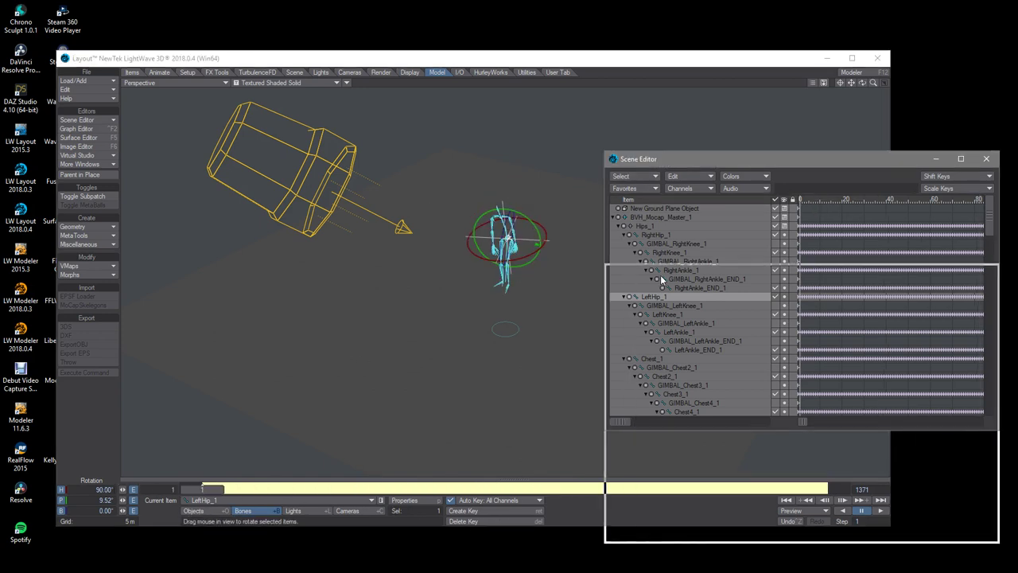
{"action": "left_click_drag", "start_coordinate": [660, 274], "coordinate": [720, 185]}
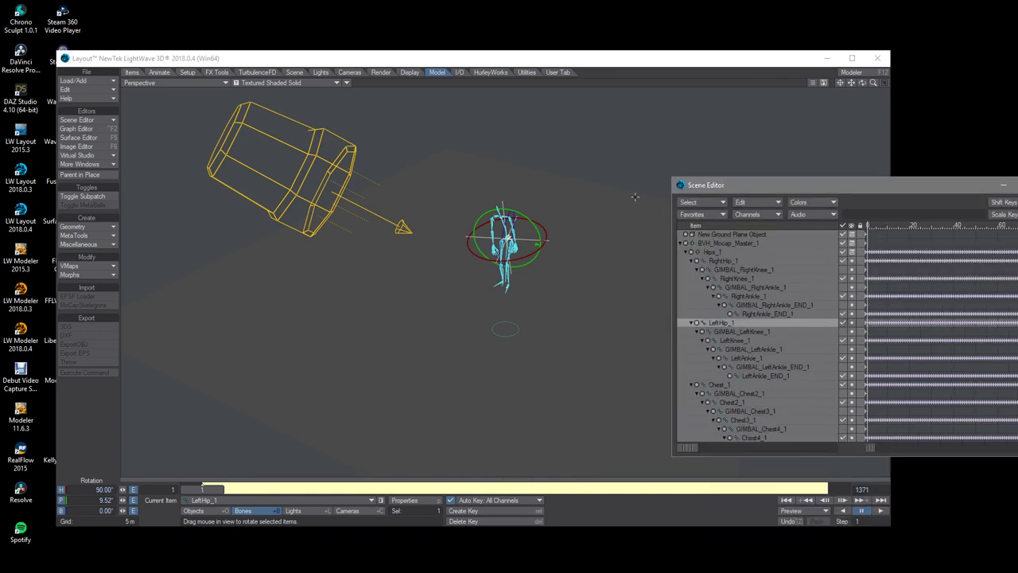
{"action": "left_click_drag", "start_coordinate": [718, 188], "coordinate": [682, 155]}
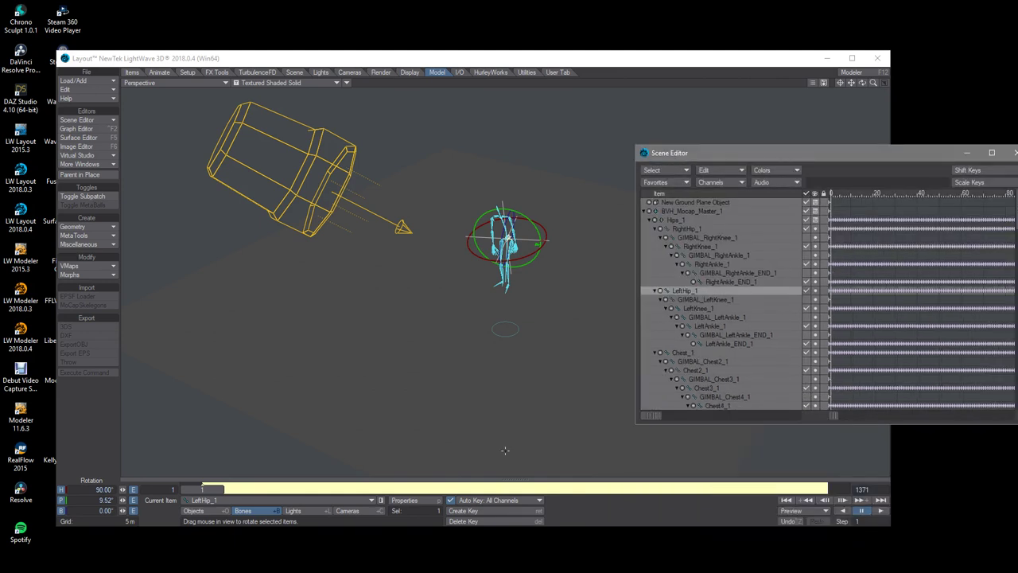
{"action": "left_click", "coordinate": [239, 509]}
{"action": "mouse_move", "coordinate": [205, 489]}
{"action": "left_mouse_down"}
{"action": "mouse_move", "coordinate": [716, 488]}
{"action": "mouse_move", "coordinate": [205, 490]}
{"action": "left_mouse_up"}
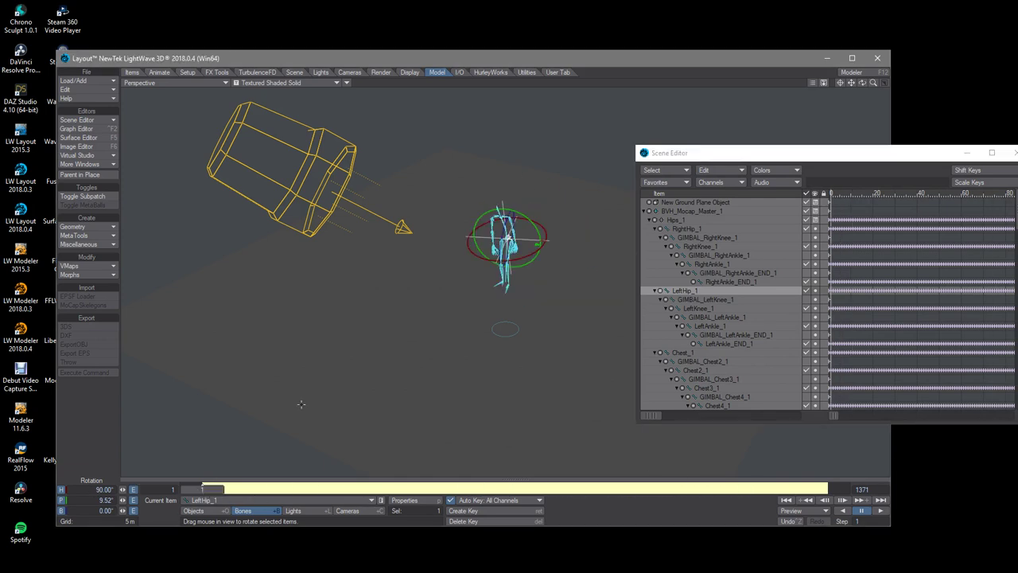